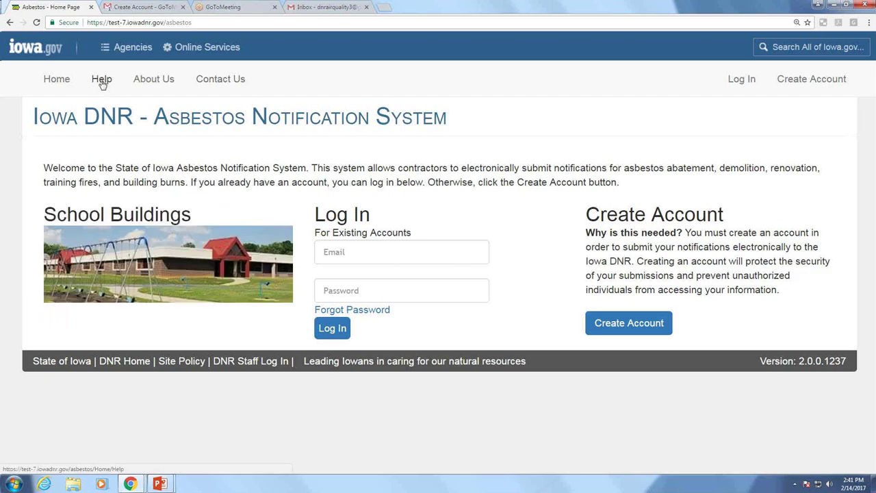
Open the user guide in a new tab, then view the About Us page and return home
{"action": "left_click", "coordinate": [101, 79]}
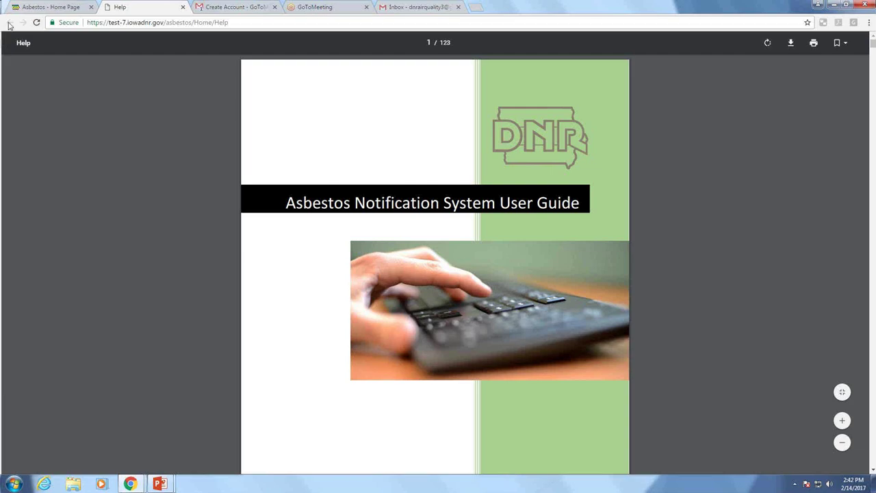
{"action": "left_click", "coordinate": [45, 8]}
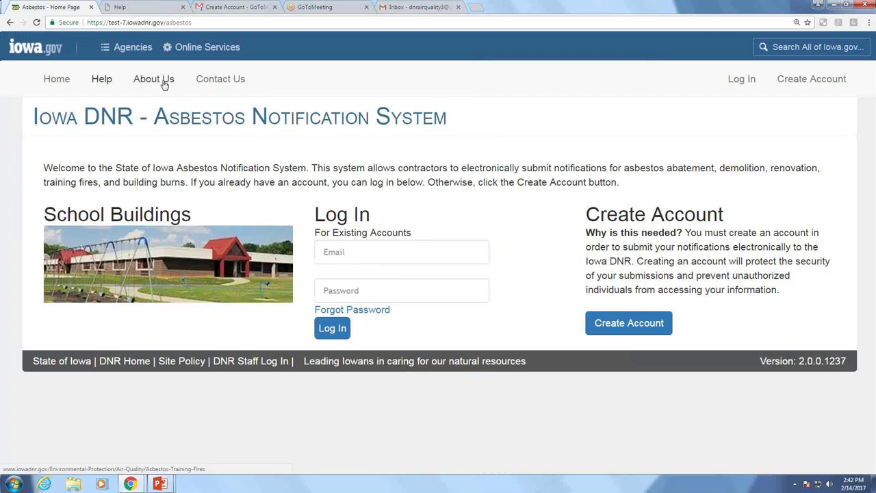
{"action": "left_click", "coordinate": [164, 84]}
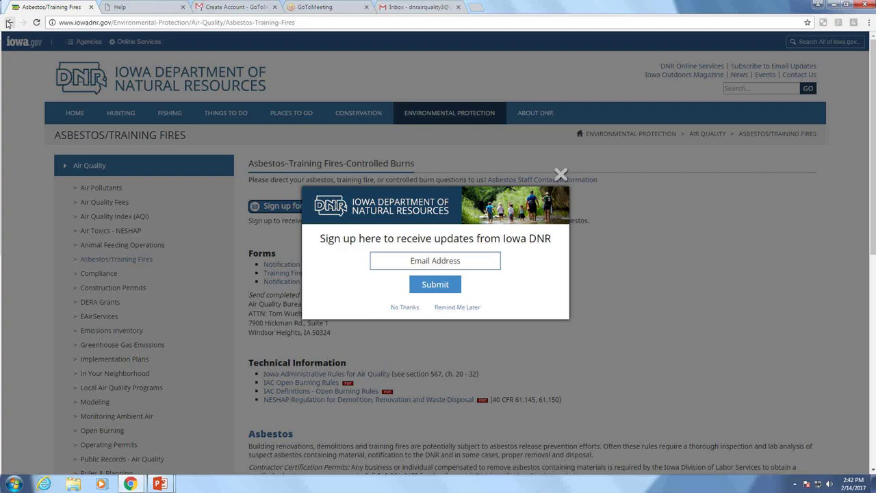
{"action": "left_click", "coordinate": [8, 23]}
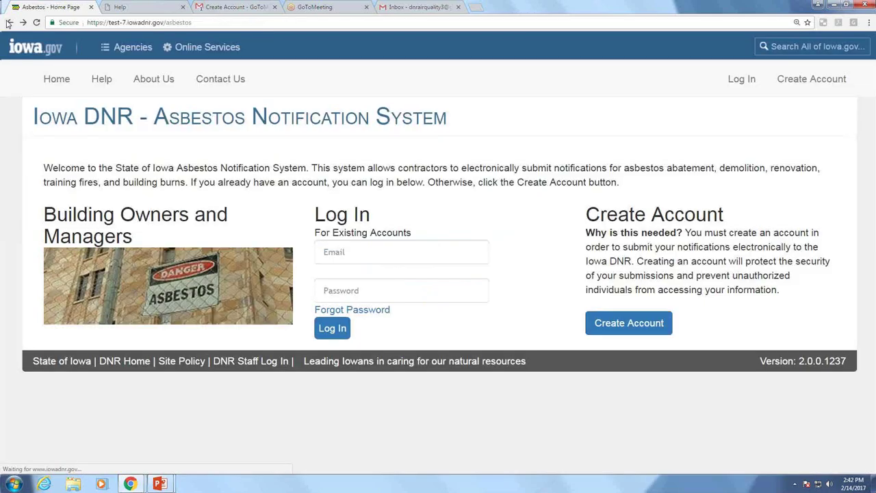
Open the Contact Us page and scroll down through the asbestos program staff list
{"action": "left_click", "coordinate": [220, 79]}
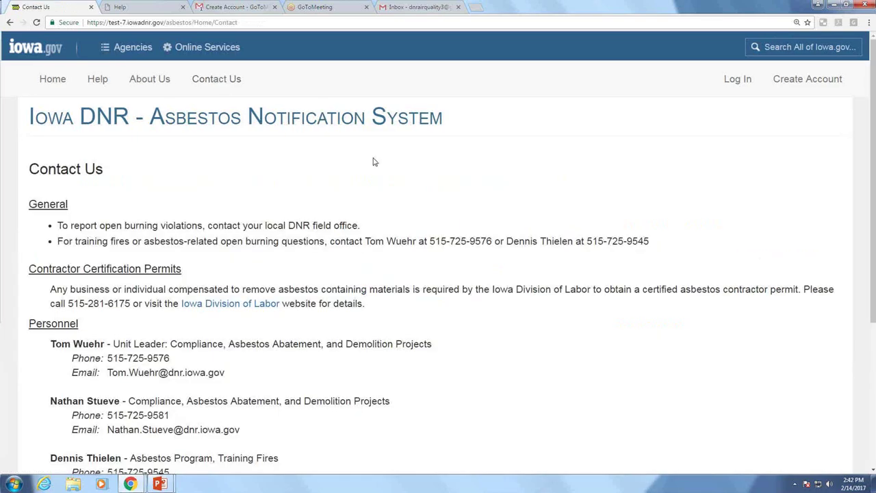
{"action": "scroll", "coordinate": [482, 183], "scroll_direction": "down", "scroll_amount": 1}
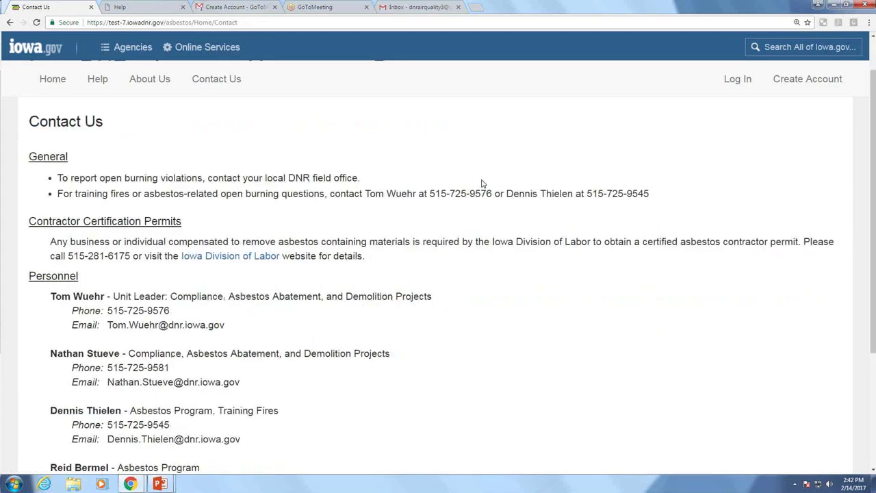
{"action": "scroll", "coordinate": [482, 184], "scroll_direction": "down", "scroll_amount": 1}
{"action": "scroll", "coordinate": [482, 183], "scroll_direction": "down", "scroll_amount": 2}
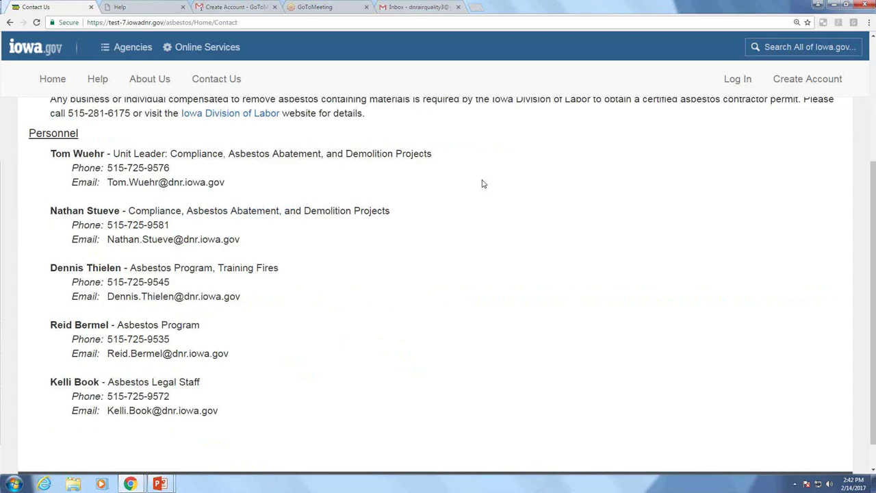
Go back to the home page and bring up the Register Account form via Create Account
{"action": "left_click", "coordinate": [58, 82]}
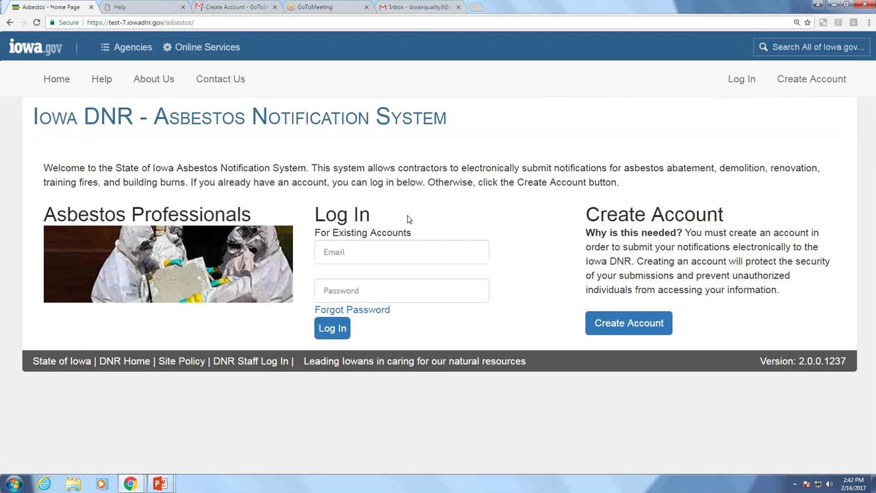
{"action": "left_click", "coordinate": [635, 328]}
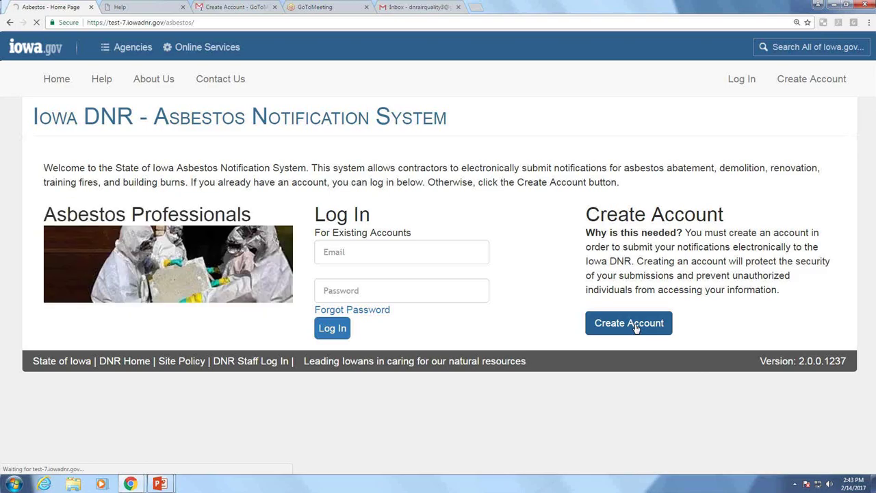
{"action": "left_click", "coordinate": [635, 328]}
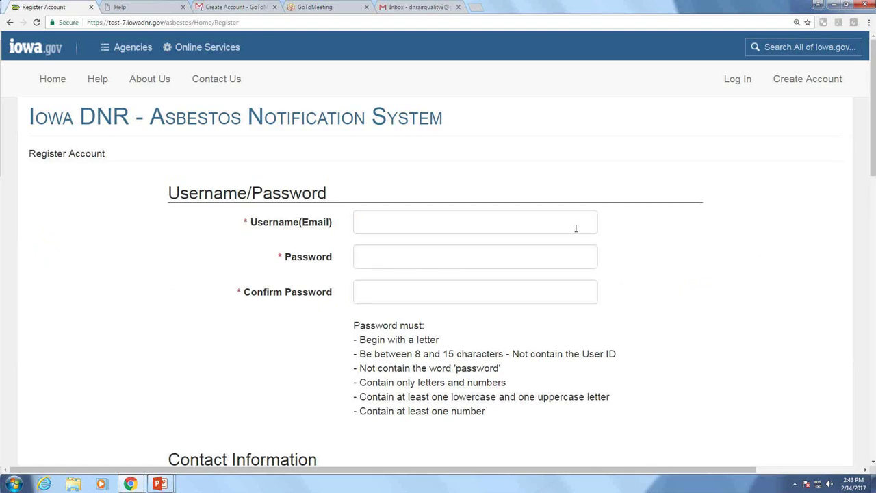
Enter the e-mail address as username, then type the password and its confirmation
{"action": "left_click", "coordinate": [576, 228]}
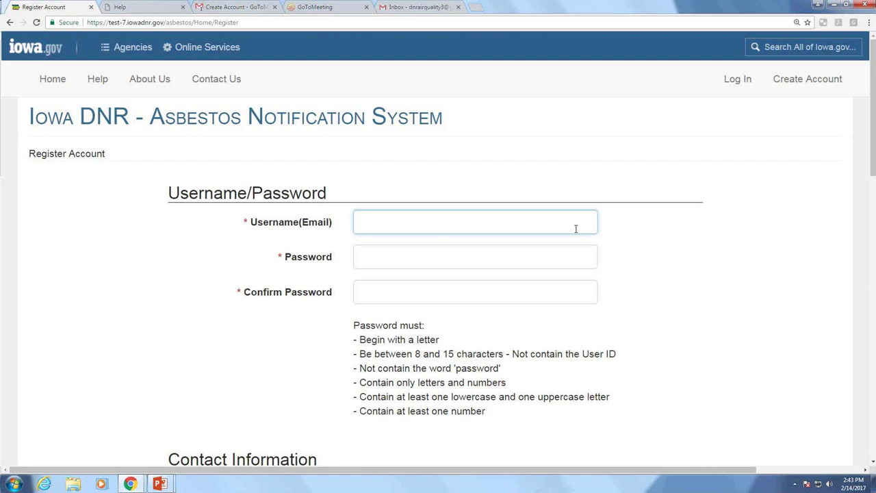
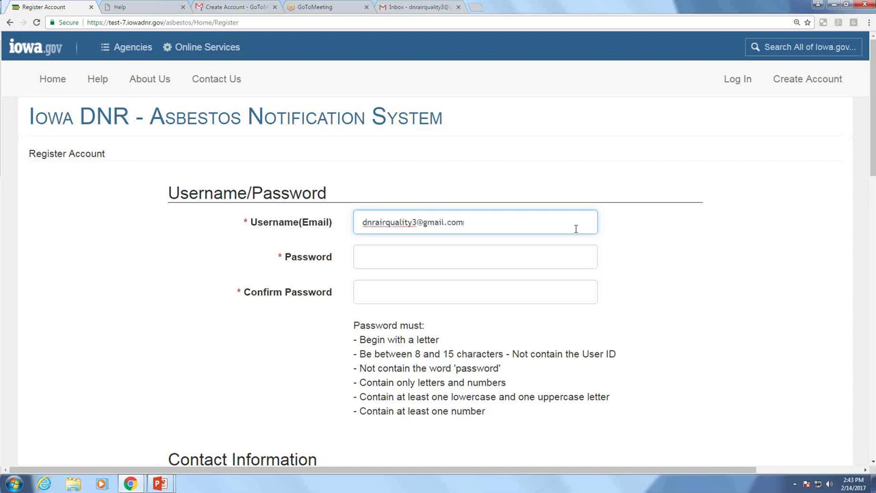
{"action": "key", "text": "Tab"}
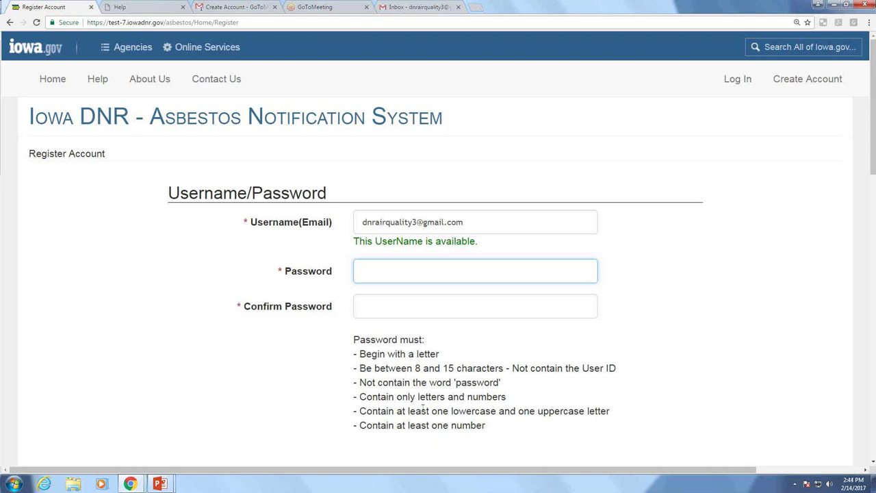
{"action": "type", "text": "••••••••"}
{"action": "key", "text": "Tab"}
{"action": "type", "text": "•••••••"}
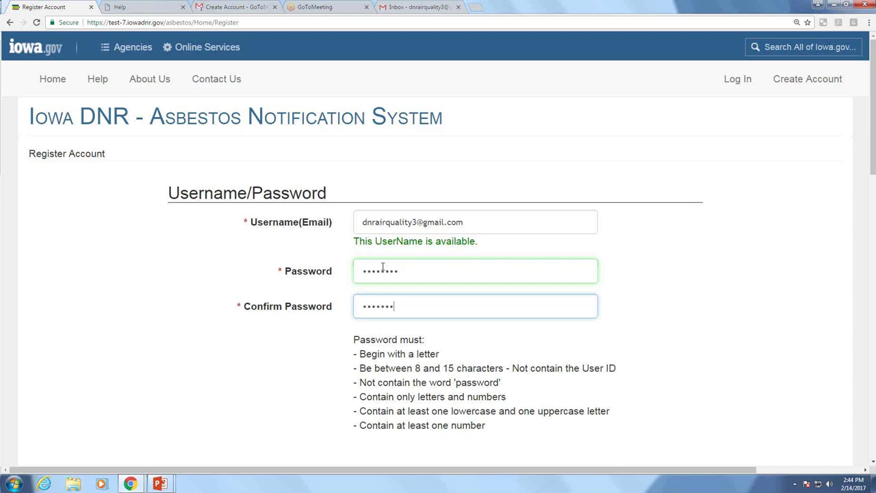
{"action": "type", "text": "•"}
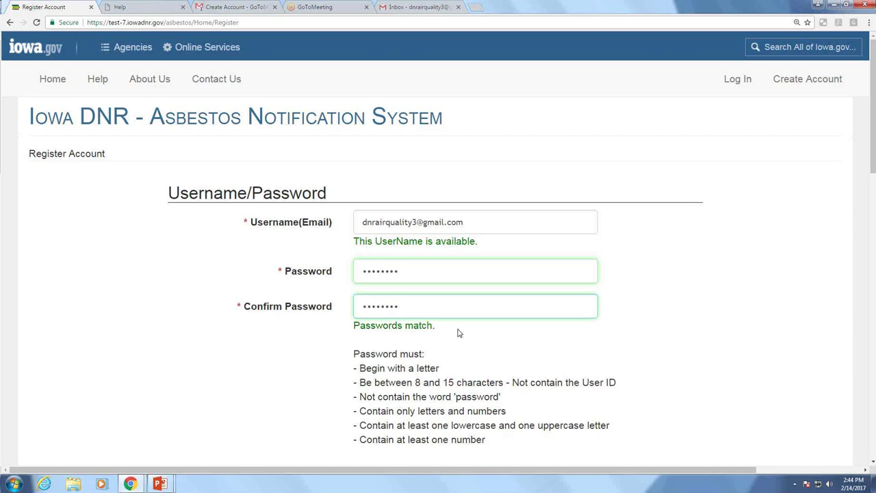
Finish the password confirmation, enter the contact's first and last name, and search organizations for 'dnr'
{"action": "left_click", "coordinate": [792, 322]}
{"action": "scroll", "coordinate": [792, 322], "scroll_direction": "down", "scroll_amount": 5}
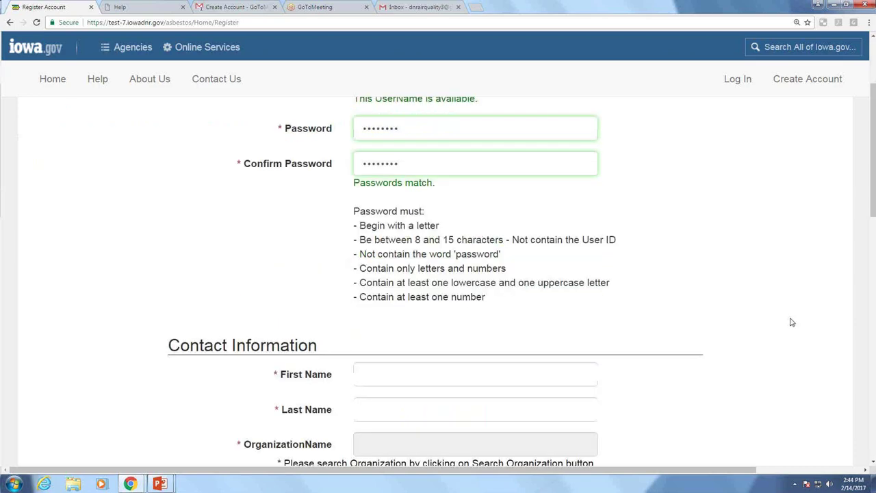
{"action": "scroll", "coordinate": [792, 317], "scroll_direction": "down", "scroll_amount": 1}
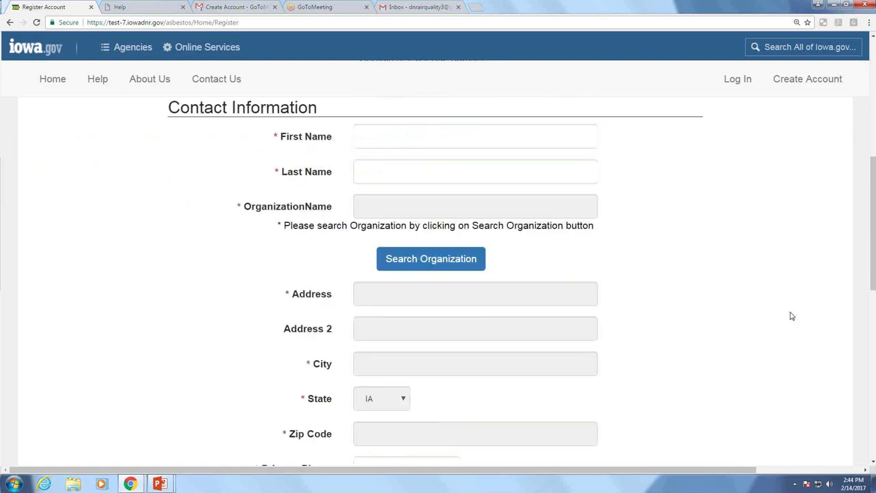
{"action": "left_click", "coordinate": [387, 141]}
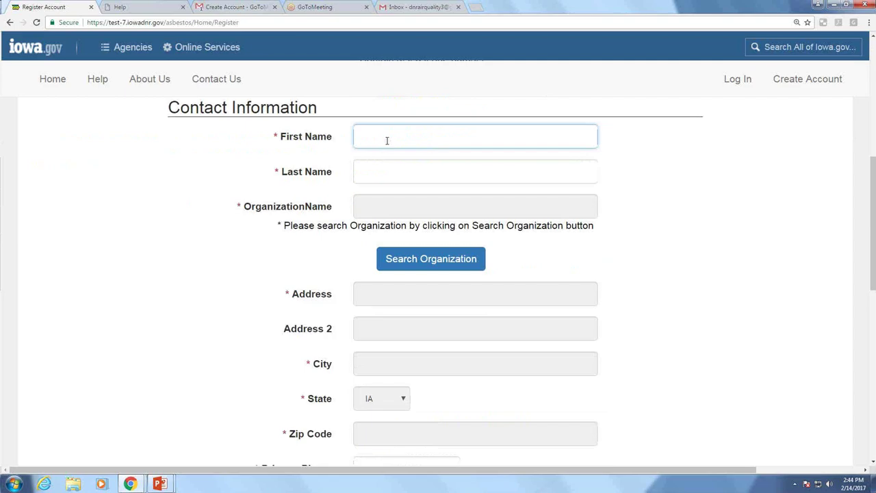
{"action": "type", "text": "Jane"}
{"action": "key", "text": "Tab"}
{"action": "type", "text": "Testing"}
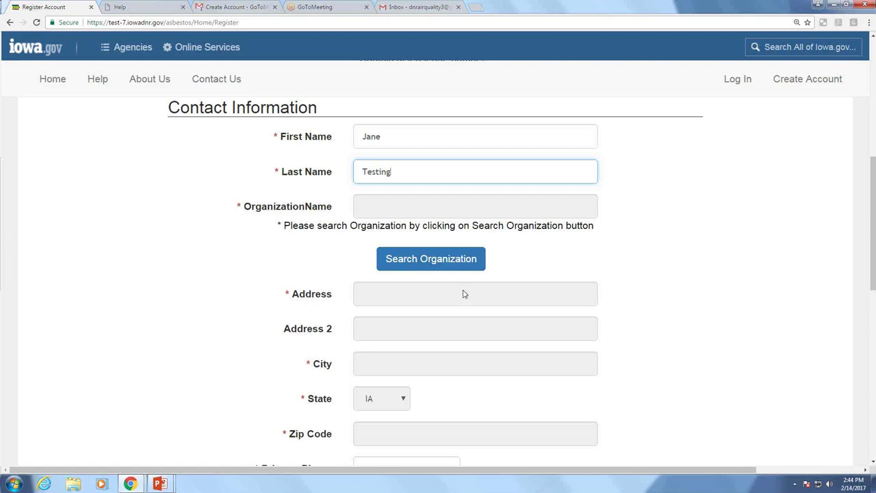
{"action": "left_click", "coordinate": [449, 263]}
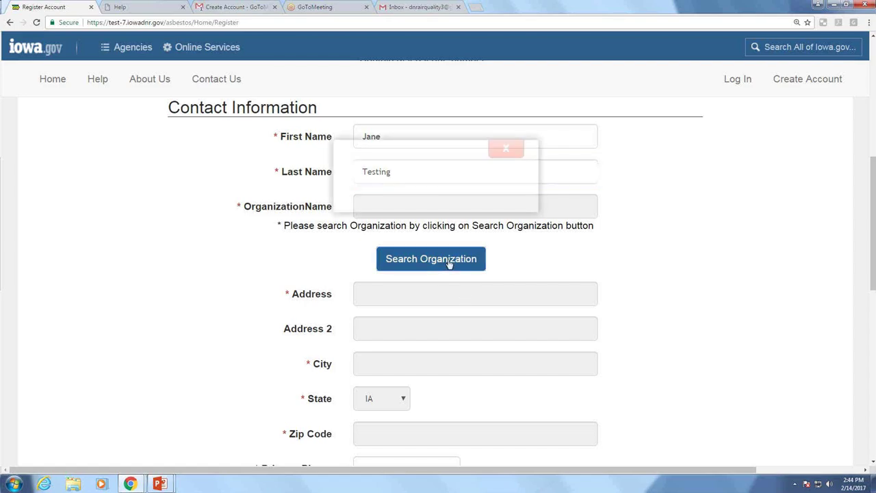
{"action": "type", "text": "dnr"}
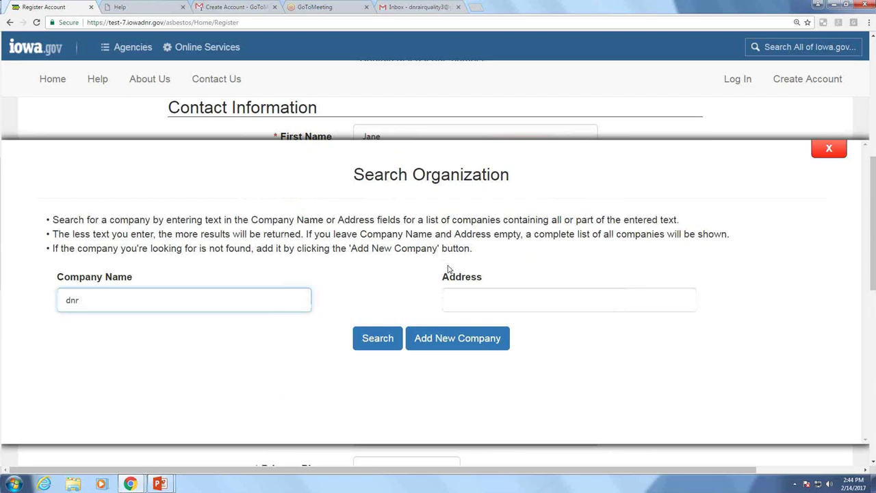
Run the 'dnr' organization search and select IDNR so its address fields fill in
{"action": "left_click", "coordinate": [381, 342]}
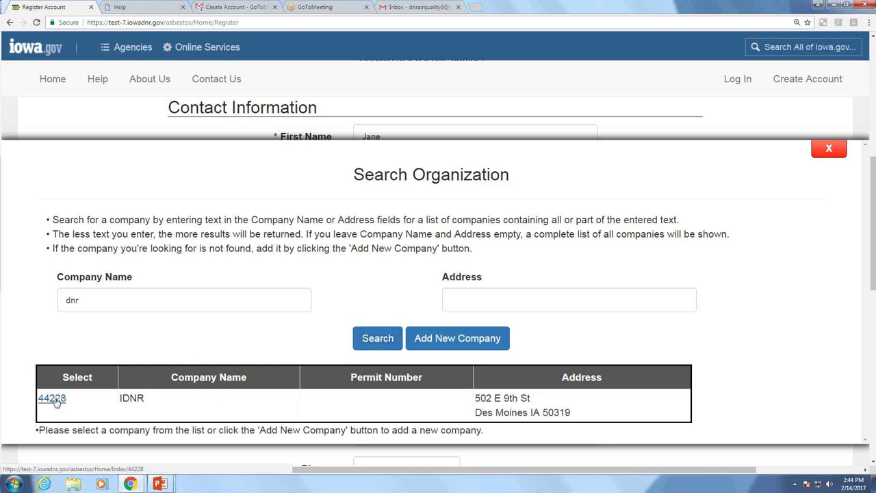
{"action": "left_click", "coordinate": [52, 397]}
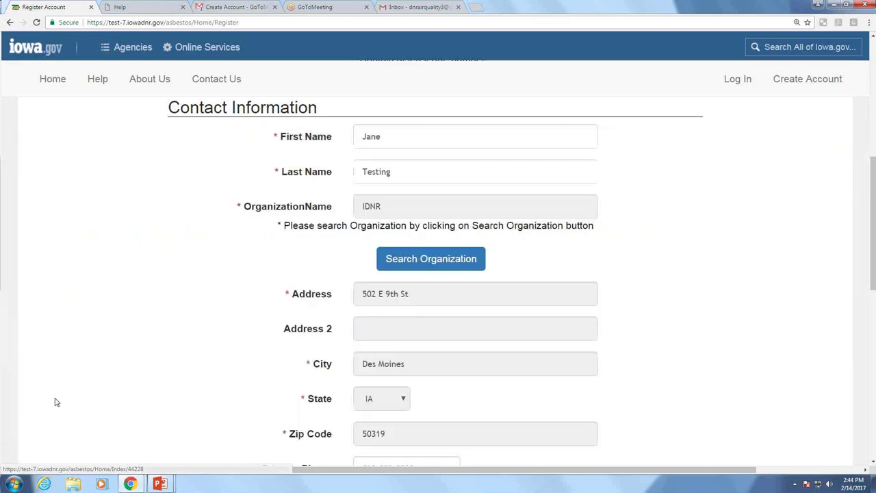
{"action": "scroll", "coordinate": [505, 312], "scroll_direction": "down", "scroll_amount": 1}
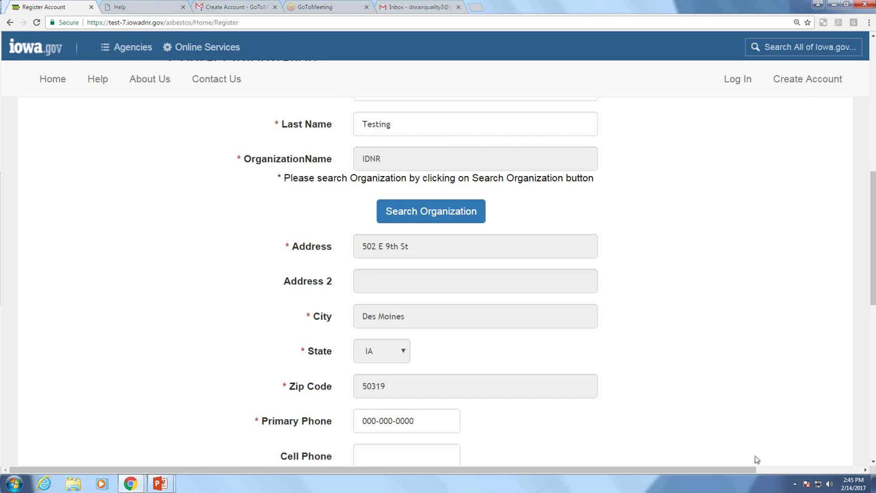
Search organizations for 'air quality', find no match, and choose Add New Company
{"action": "left_click", "coordinate": [446, 215]}
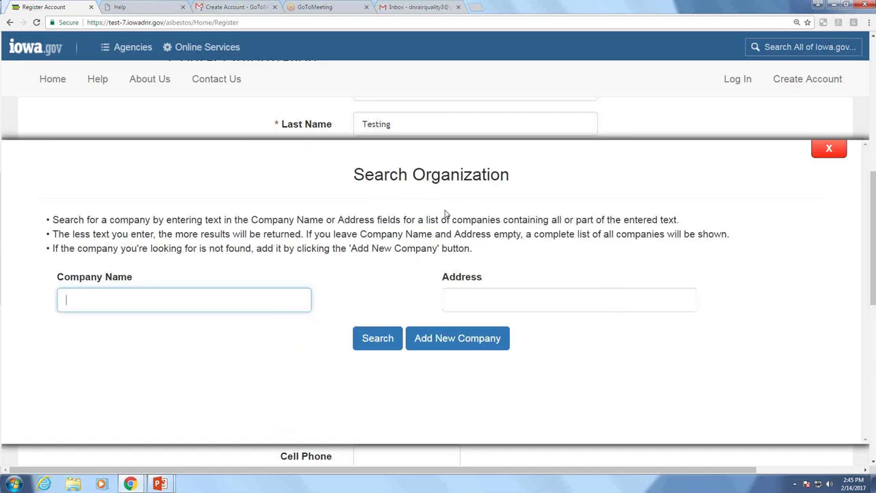
{"action": "type", "text": "air quality"}
{"action": "left_click", "coordinate": [375, 342]}
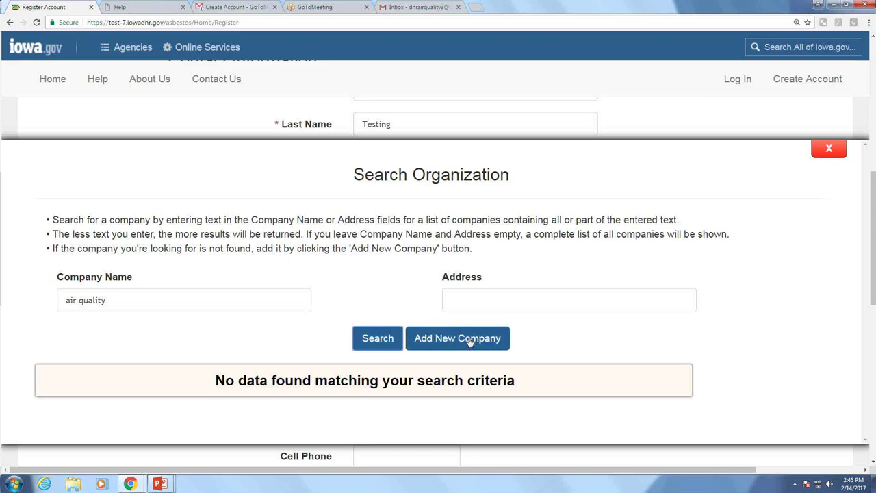
{"action": "left_click", "coordinate": [470, 341]}
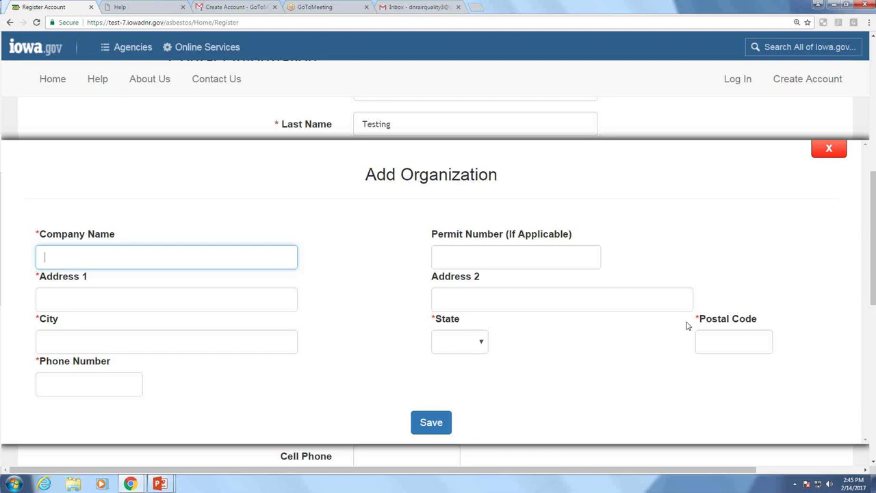
Enter company name 'Air Quality Bureau' and its two street address lines
{"action": "type", "text": "Air "}
{"action": "type", "text": "Qua"}
{"action": "type", "text": "k"}
{"action": "type", "text": "="}
{"action": "key", "text": "BackSpace"}
Fill city Windsor Heights, state IA, the postal code and phone number, then save the organization
{"action": "key", "text": "BackSpace"}
{"action": "type", "text": "lity Bureau"}
{"action": "key", "text": "Tab"}
{"action": "key", "text": "Tab"}
{"action": "type", "text": "7900 Hickman Road"}
{"action": "key", "text": "Tab"}
{"action": "type", "text": "Suite 1"}
{"action": "key", "text": "Tab"}
{"action": "type", "text": "Winder"}
{"action": "key", "text": "BackSpace"}
{"action": "key", "text": "BackSpace"}
{"action": "type", "text": "sor Hea"}
{"action": "key", "text": "BackSpace"}
{"action": "type", "text": "ights"}
{"action": "key", "text": "Tab"}
{"action": "type", "text": "ia"}
{"action": "key", "text": "Tab"}
{"action": "type", "text": "50324"}
{"action": "key", "text": "Tab"}
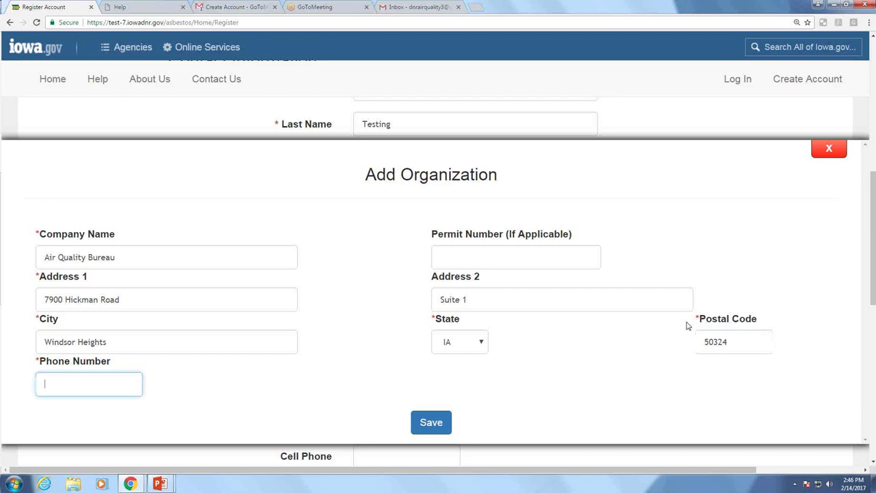
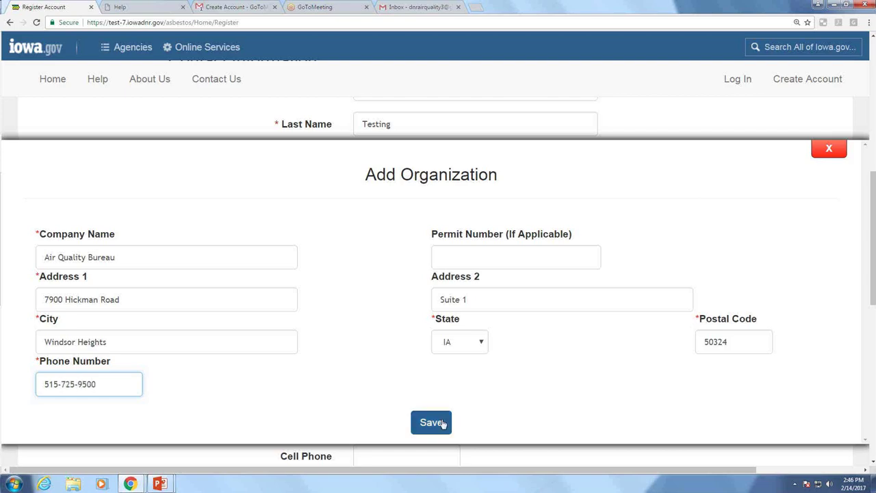
{"action": "left_click", "coordinate": [431, 423]}
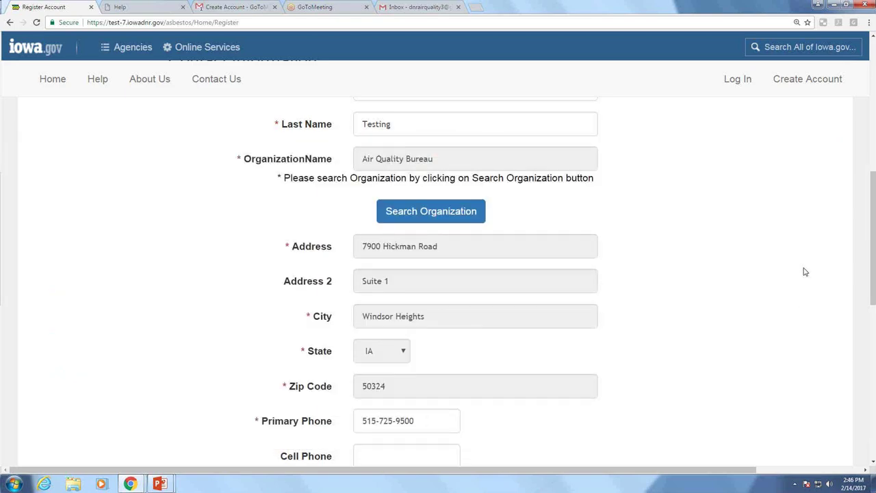
Scroll past the prefilled Air Quality Bureau details down to the Security Questions section
{"action": "scroll", "coordinate": [805, 272], "scroll_direction": "down", "scroll_amount": 1}
{"action": "scroll", "coordinate": [805, 272], "scroll_direction": "down", "scroll_amount": 2}
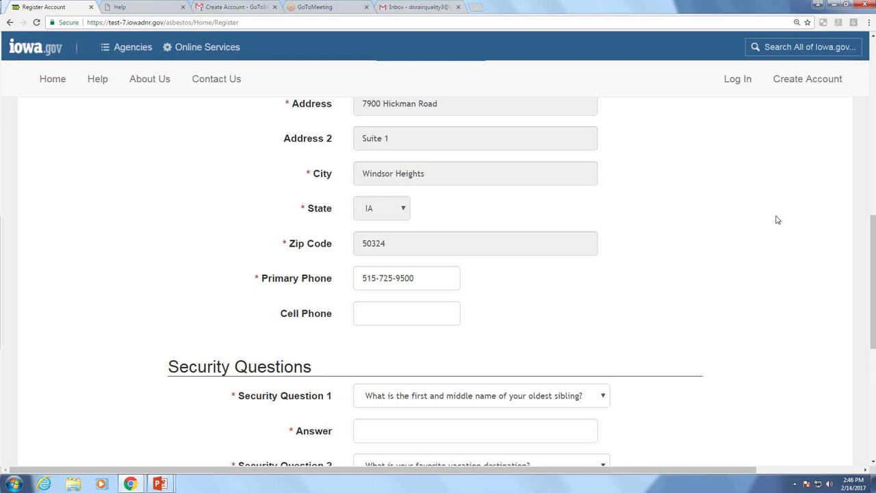
{"action": "scroll", "coordinate": [781, 220], "scroll_direction": "down", "scroll_amount": 2}
{"action": "scroll", "coordinate": [785, 219], "scroll_direction": "down", "scroll_amount": 1}
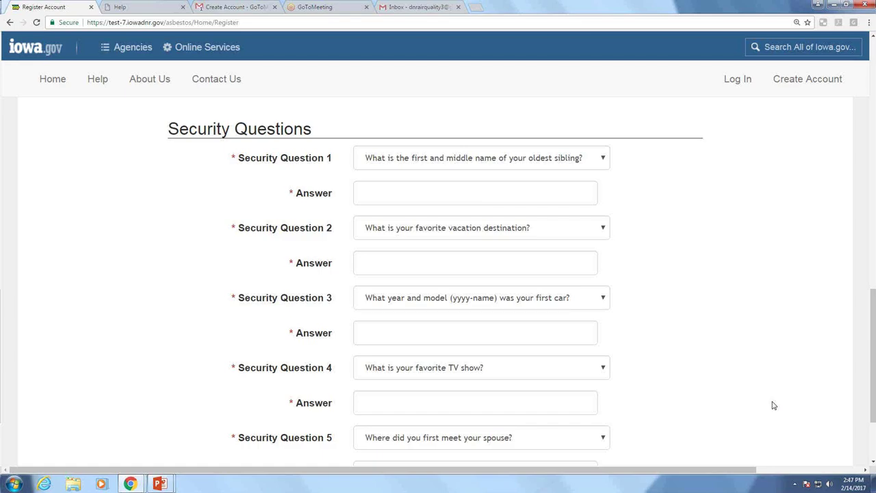
Enter 'test' answers for security questions 1 and 2
{"action": "left_click", "coordinate": [512, 197]}
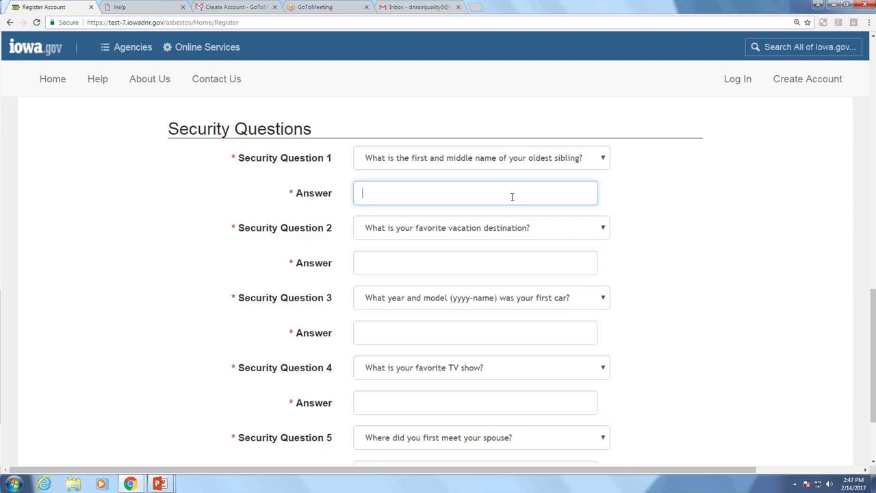
{"action": "type", "text": "tese"}
{"action": "key", "text": "BackSpace"}
{"action": "type", "text": "t test"}
{"action": "key", "text": "Tab"}
{"action": "key", "text": "Tab"}
{"action": "type", "text": "test"}
{"action": "key", "text": "Tab"}
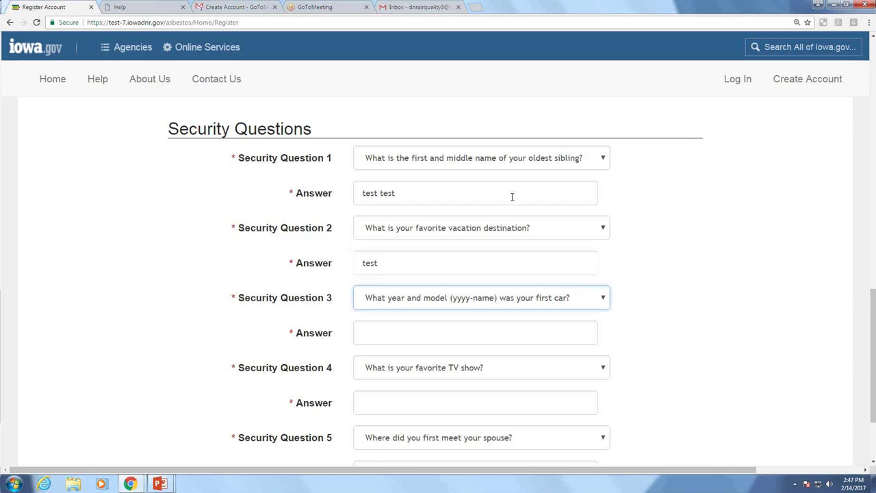
Change question 3 to 'Where did you graduate from high school?' and answer it 'test'
{"action": "left_click", "coordinate": [603, 300]}
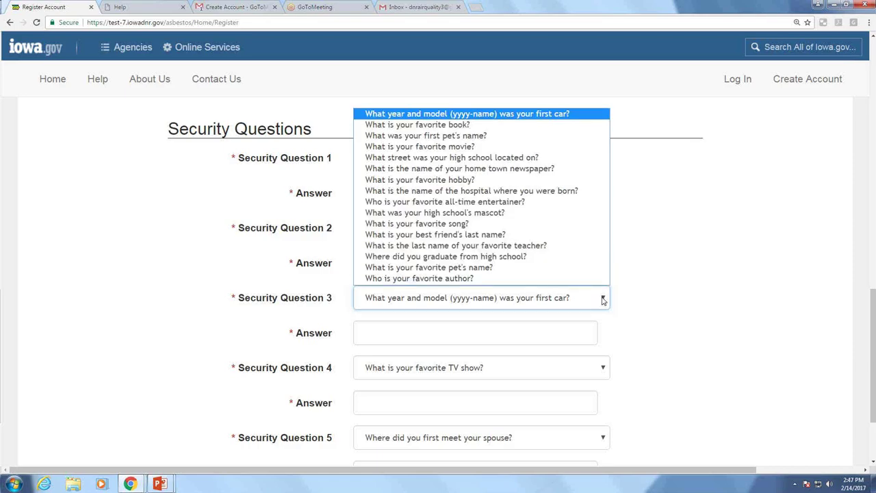
{"action": "left_click", "coordinate": [603, 300]}
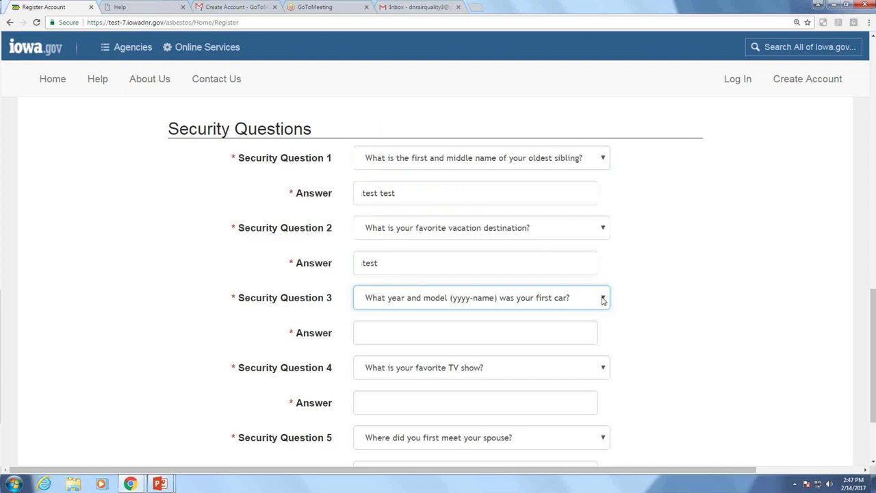
{"action": "left_click", "coordinate": [603, 300]}
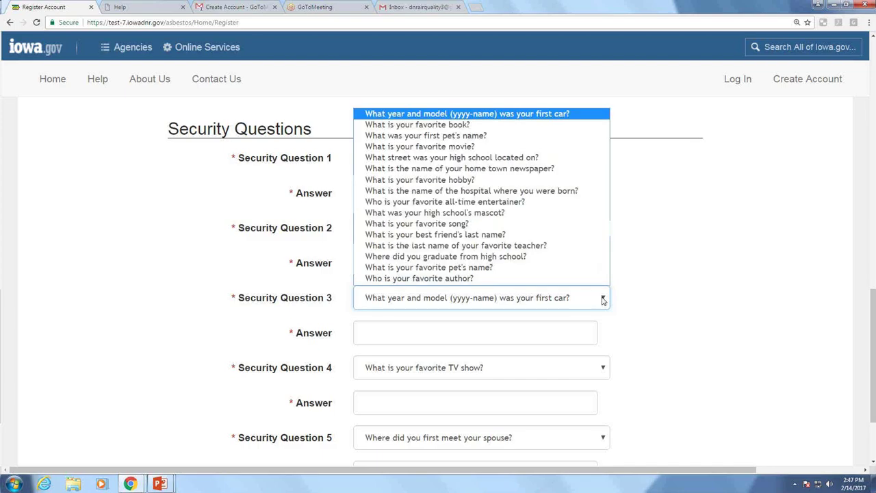
{"action": "left_click", "coordinate": [558, 257]}
{"action": "left_click", "coordinate": [510, 336]}
{"action": "type", "text": "teset"}
{"action": "key", "text": "BackSpace"}
{"action": "key", "text": "BackSpace"}
{"action": "type", "text": "t"}
Answer security question 4 with 'test' and scroll down to question 5
{"action": "left_click", "coordinate": [493, 406]}
{"action": "type", "text": "teset"}
{"action": "key", "text": "BackSpace"}
{"action": "key", "text": "BackSpace"}
{"action": "type", "text": "t"}
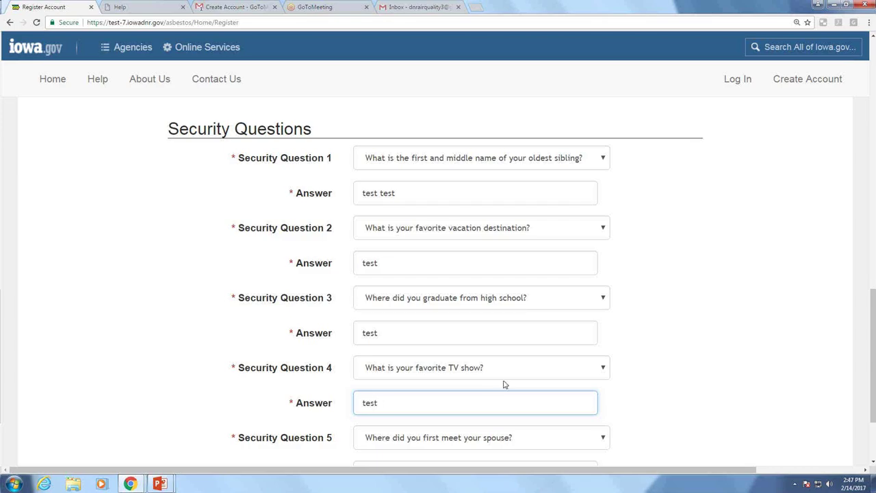
{"action": "scroll", "coordinate": [563, 364], "scroll_direction": "down", "scroll_amount": 2}
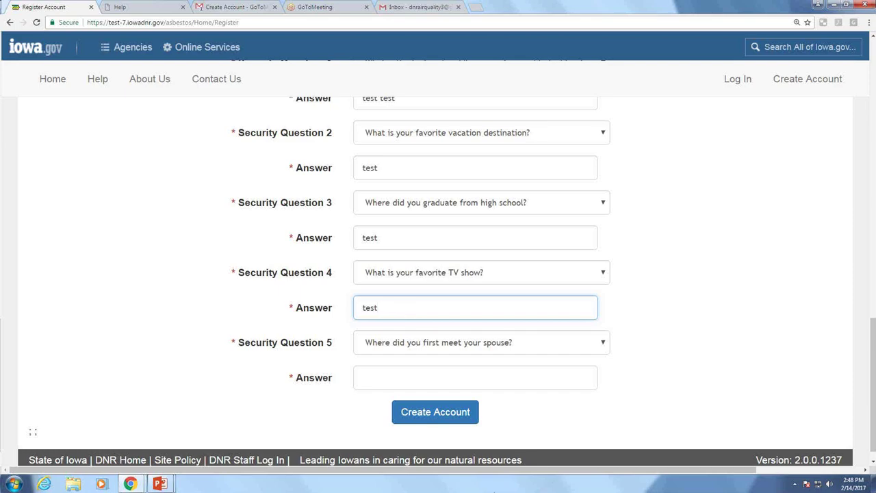
Answer security question 5 with 'test' and submit the registration with Create Account
{"action": "left_click", "coordinate": [546, 370]}
{"action": "type", "text": "test"}
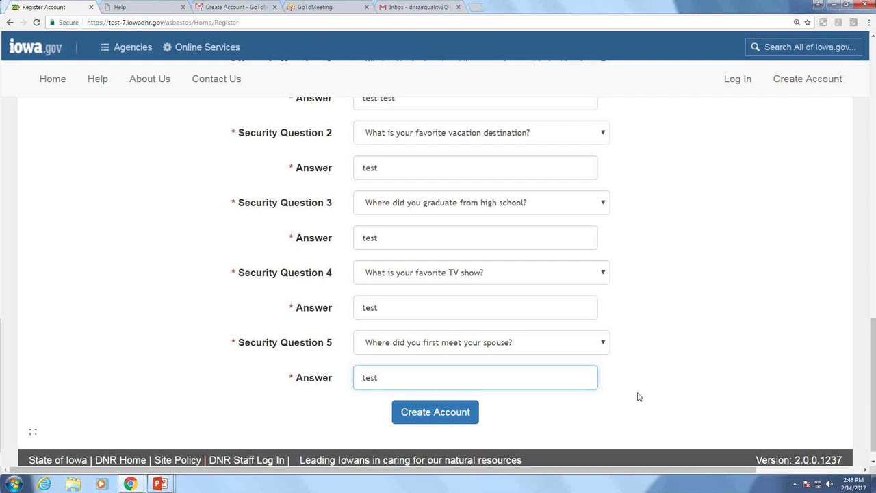
{"action": "left_click", "coordinate": [442, 419]}
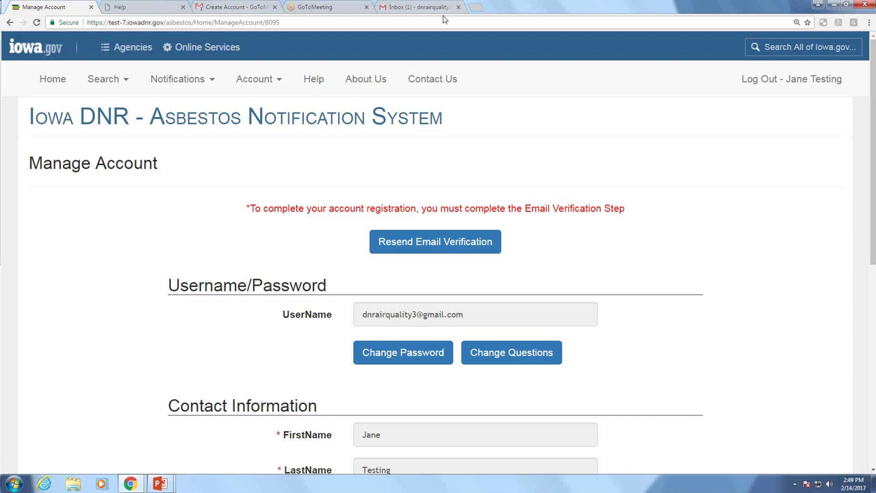
Switch to the Gmail inbox holding the Iowa DNR Asbestos User Verification email
{"action": "left_click", "coordinate": [419, 8]}
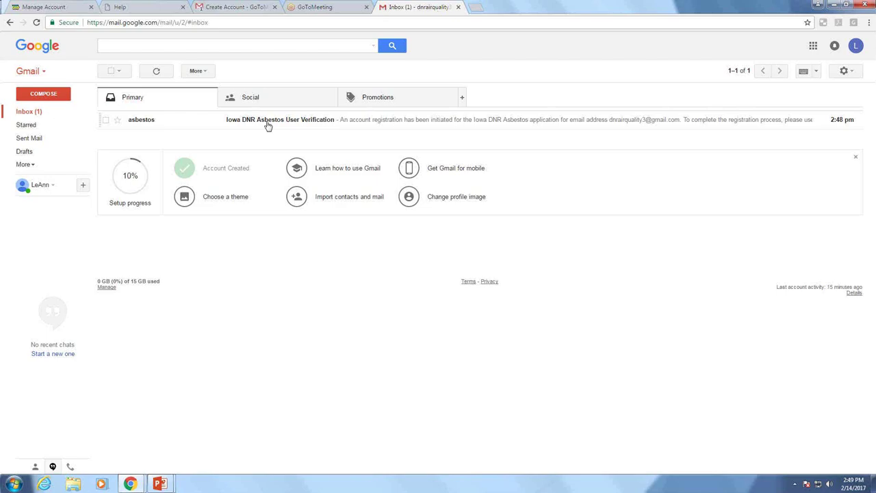
Open the Iowa DNR Asbestos User Verification email, dismiss the calendar tip, and follow its verification link
{"action": "left_click", "coordinate": [267, 122]}
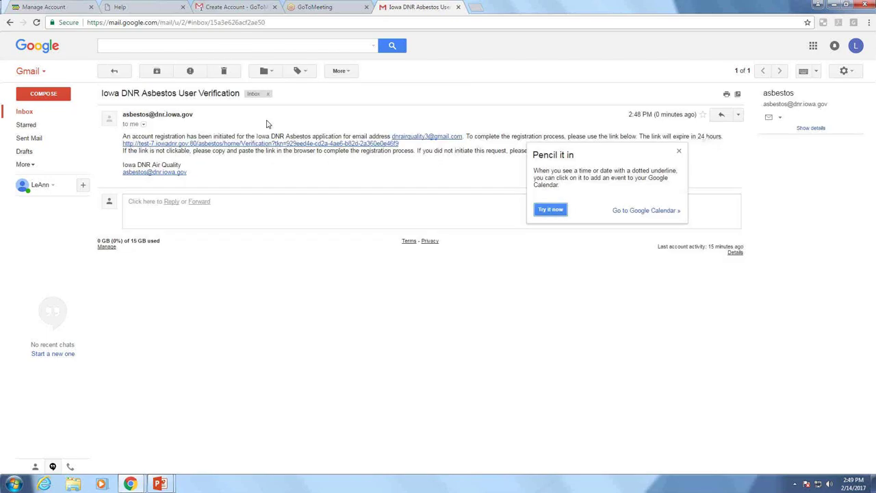
{"action": "left_click", "coordinate": [678, 152]}
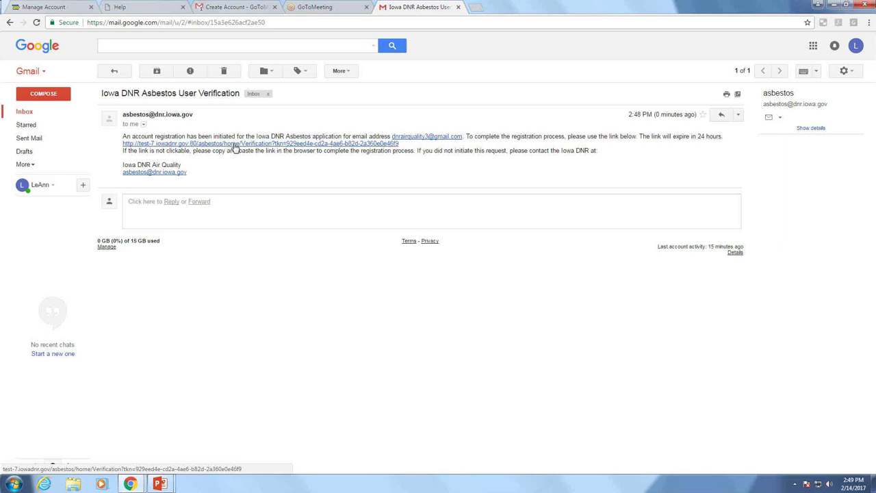
{"action": "left_click", "coordinate": [234, 144]}
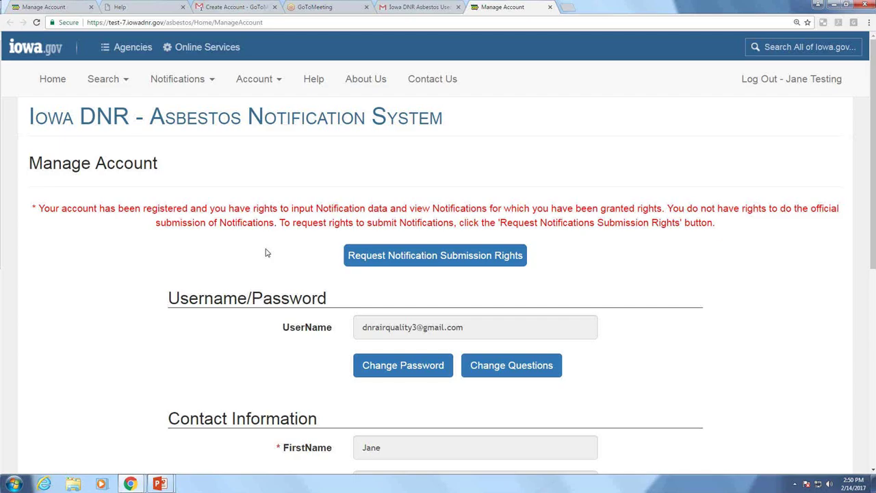
Request Notification Submission Rights from the Manage Account page
{"action": "left_click", "coordinate": [460, 259]}
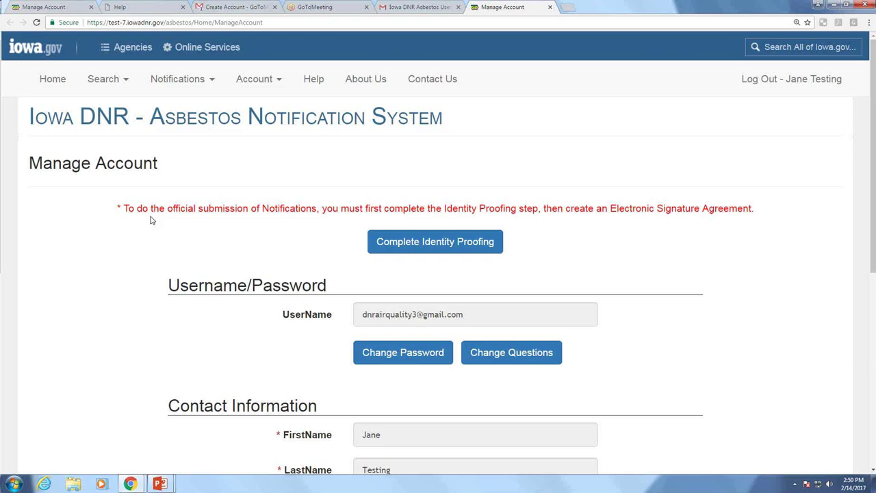
Start identity proofing, confirm the listed name is correct, and proceed to LexisNexis verification
{"action": "left_click", "coordinate": [456, 243]}
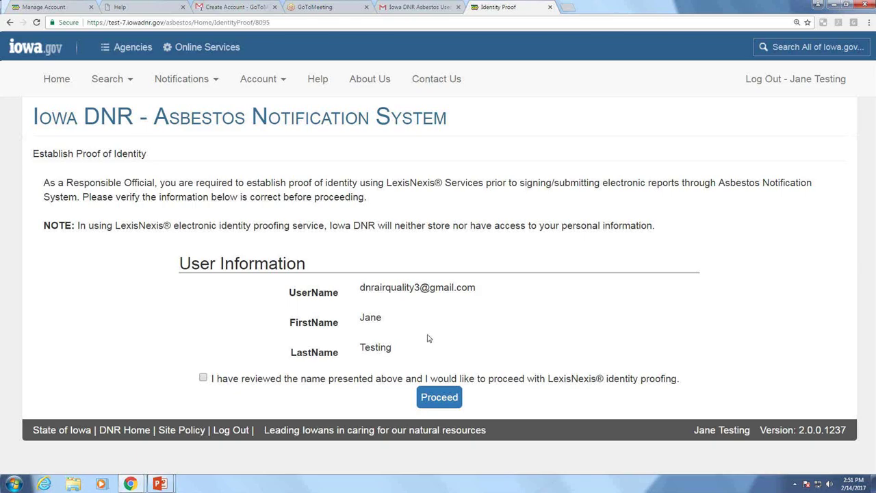
{"action": "left_click", "coordinate": [203, 379]}
{"action": "left_click", "coordinate": [446, 400]}
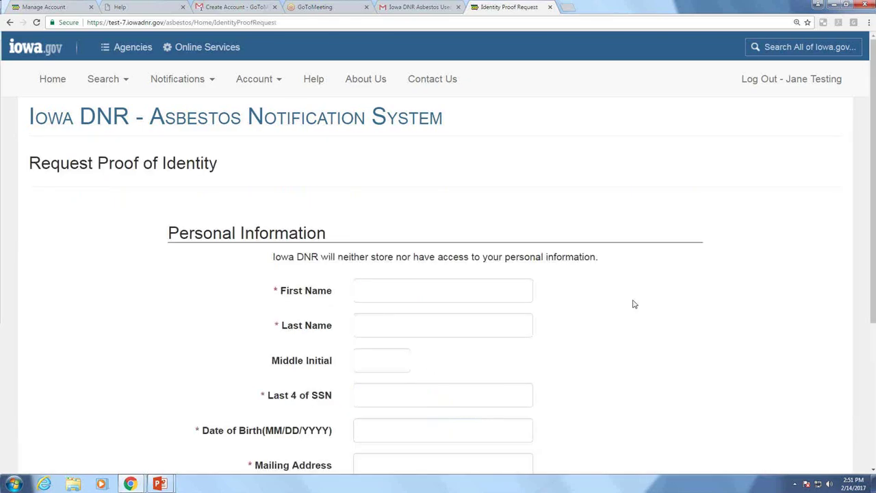
Enter the user's first name, last name, middle initial, last 4 of SSN and date of birth
{"action": "scroll", "coordinate": [632, 303], "scroll_direction": "down", "scroll_amount": 1}
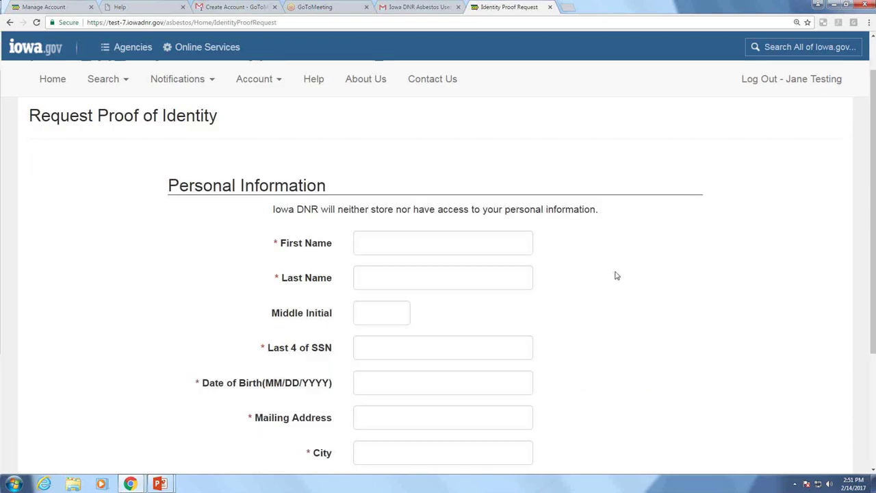
{"action": "left_click", "coordinate": [442, 243]}
{"action": "key", "text": "Tab"}
{"action": "key", "text": "Tab"}
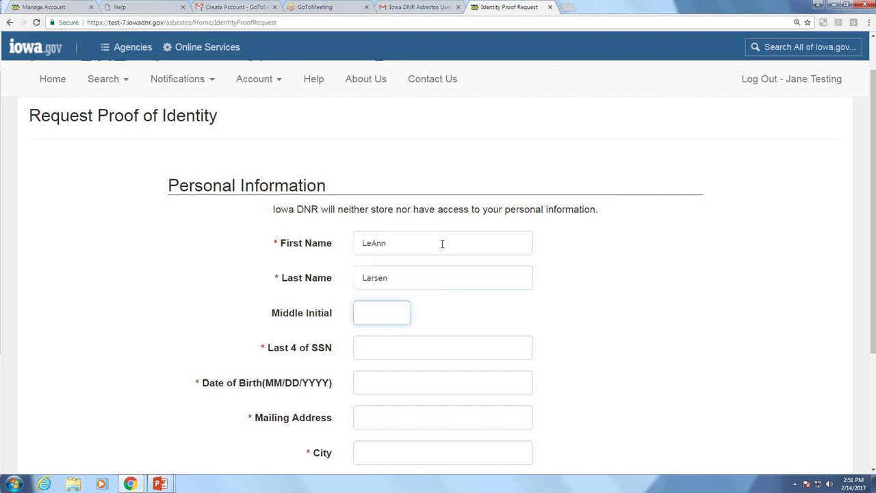
{"action": "type", "text": "R"}
{"action": "key", "text": "Tab"}
{"action": "type", "text": "1234"}
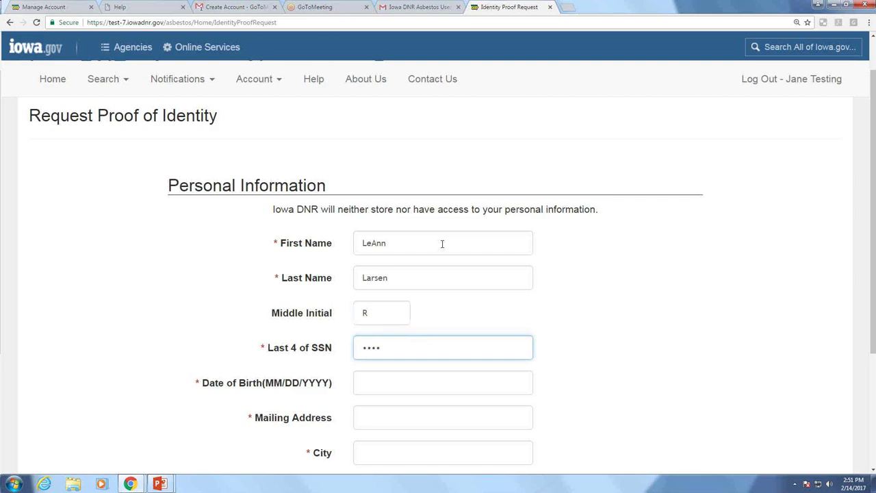
{"action": "key", "text": "Tab"}
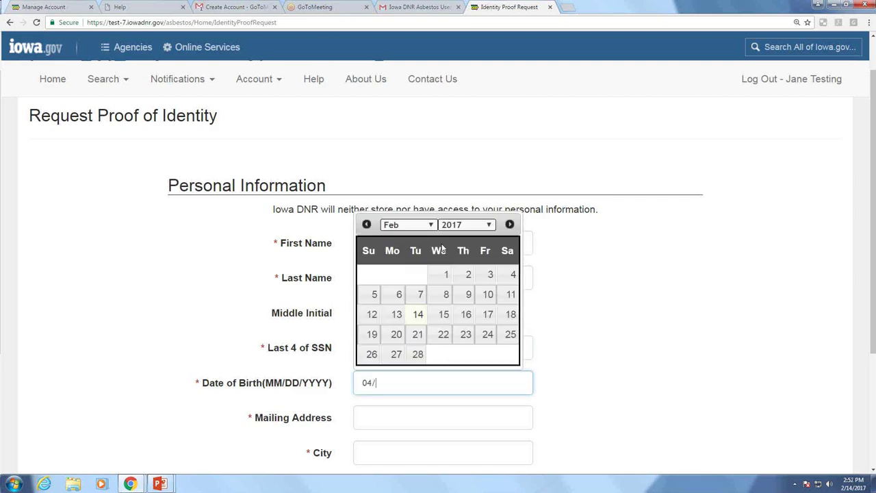
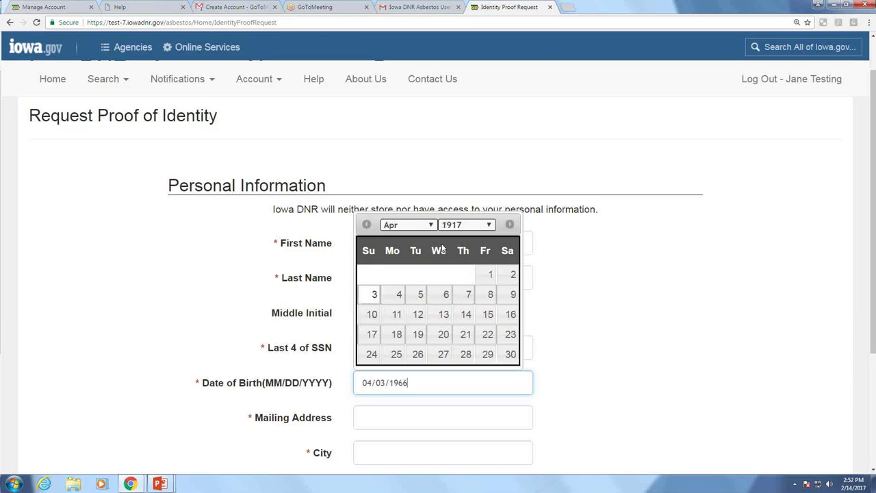
Fill in the user's mailing street address, city, state IA and zip code
{"action": "left_click", "coordinate": [462, 417]}
{"action": "key", "text": "Tab"}
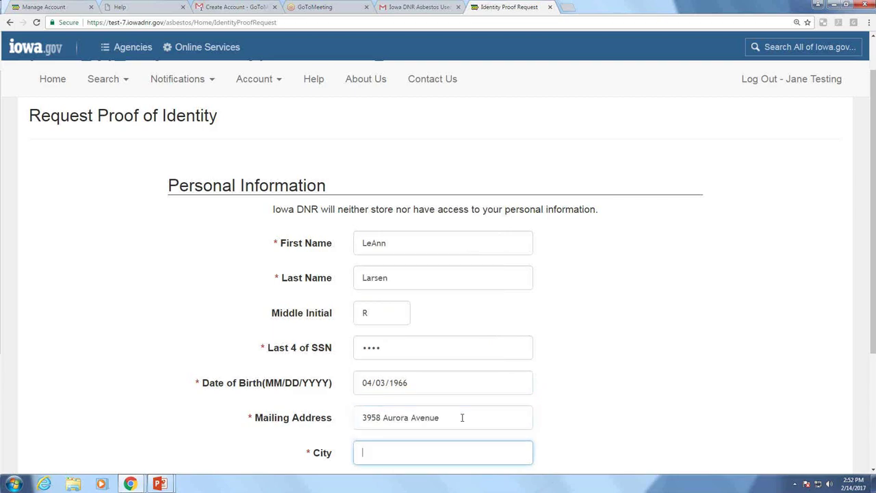
{"action": "scroll", "coordinate": [458, 417], "scroll_direction": "down", "scroll_amount": 1}
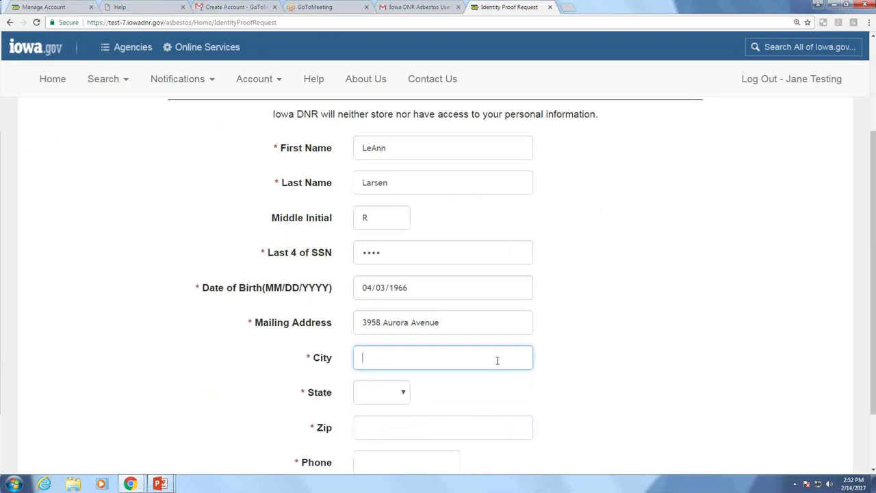
{"action": "type", "text": "H"}
{"action": "key", "text": "BackSpace"}
{"action": "type", "text": "Des Moines"}
{"action": "key", "text": "Tab"}
{"action": "key", "text": "i"}
{"action": "key", "text": "Tab"}
{"action": "type", "text": "50310"}
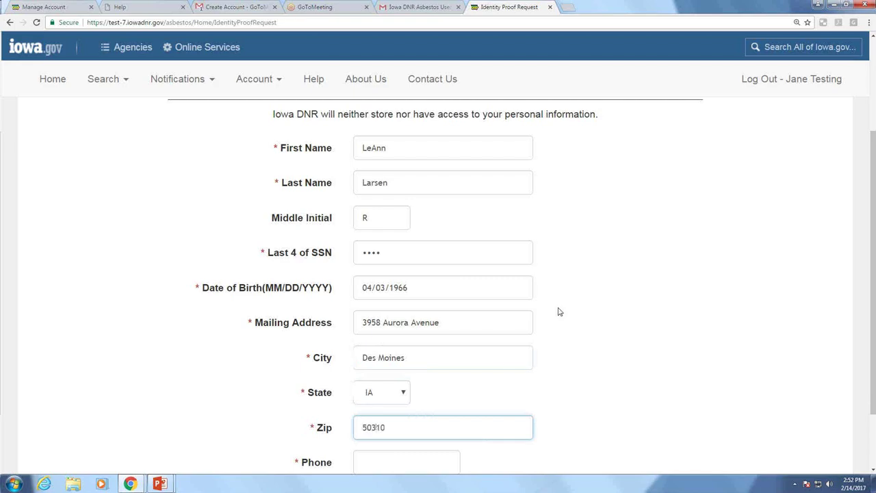
Enter the user's phone number and submit the identity proof request
{"action": "scroll", "coordinate": [558, 311], "scroll_direction": "down", "scroll_amount": 2}
{"action": "left_click", "coordinate": [418, 385]}
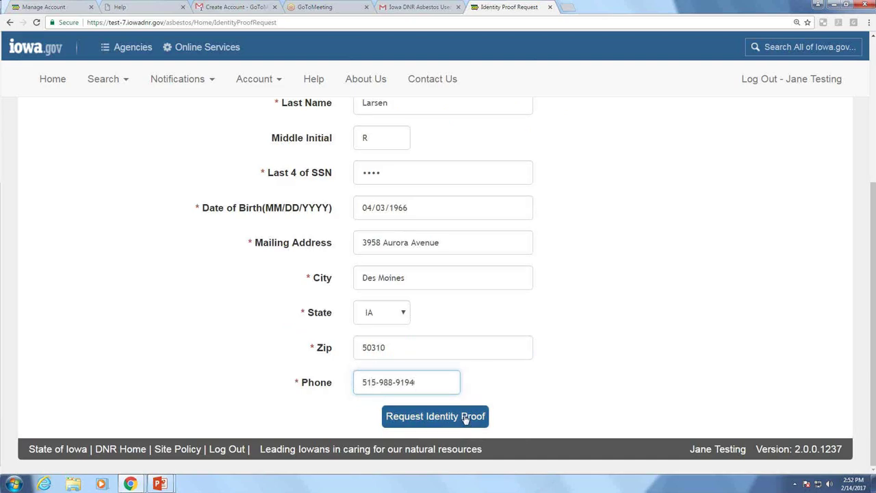
{"action": "left_click", "coordinate": [436, 417]}
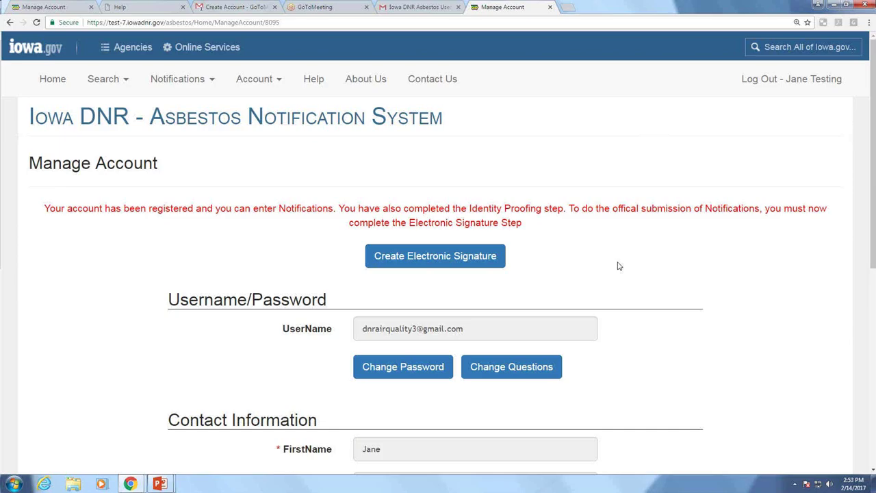
Begin creating the electronic signature from the Manage Account page
{"action": "left_click", "coordinate": [451, 258]}
Read through the entire Electronic Signature Agreement and choose Sign Electronically at the bottom
{"action": "scroll", "coordinate": [627, 250], "scroll_direction": "down", "scroll_amount": 1}
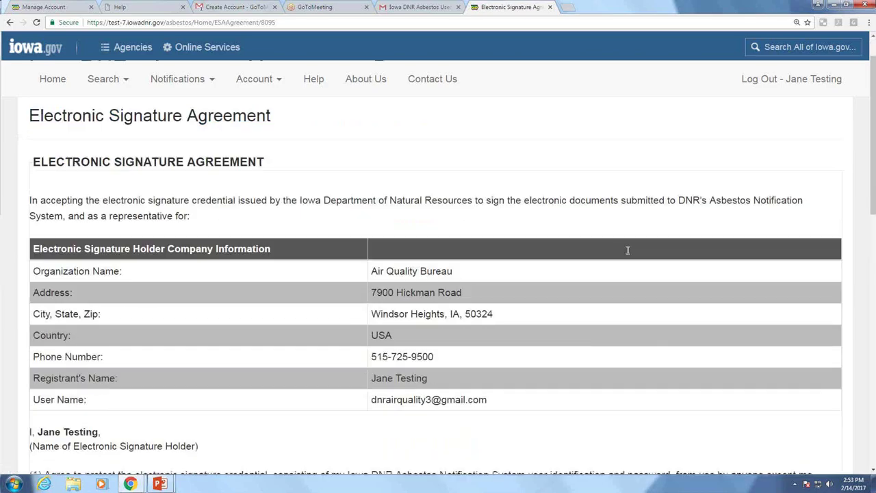
{"action": "scroll", "coordinate": [627, 250], "scroll_direction": "down", "scroll_amount": 1}
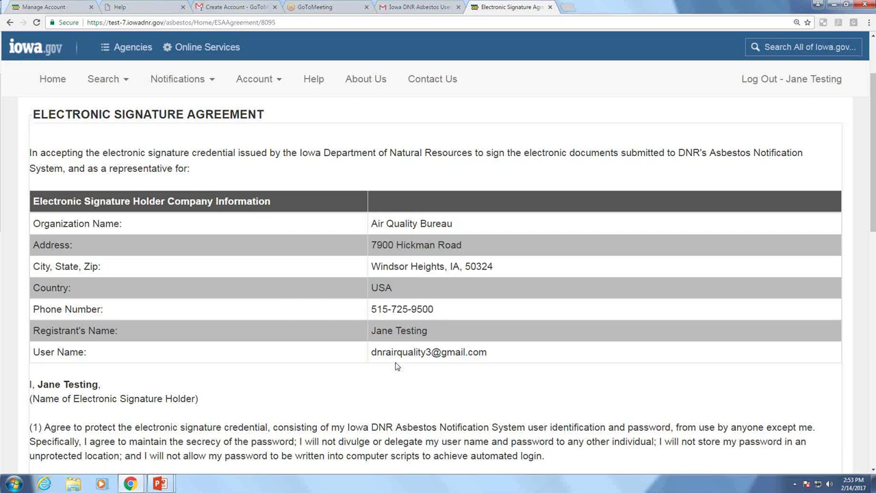
{"action": "scroll", "coordinate": [395, 366], "scroll_direction": "down", "scroll_amount": 1}
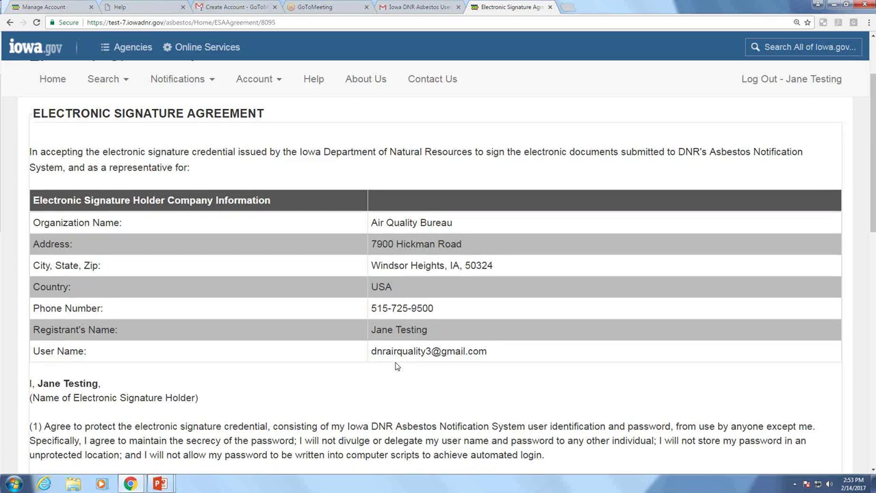
{"action": "scroll", "coordinate": [395, 367], "scroll_direction": "down", "scroll_amount": 1}
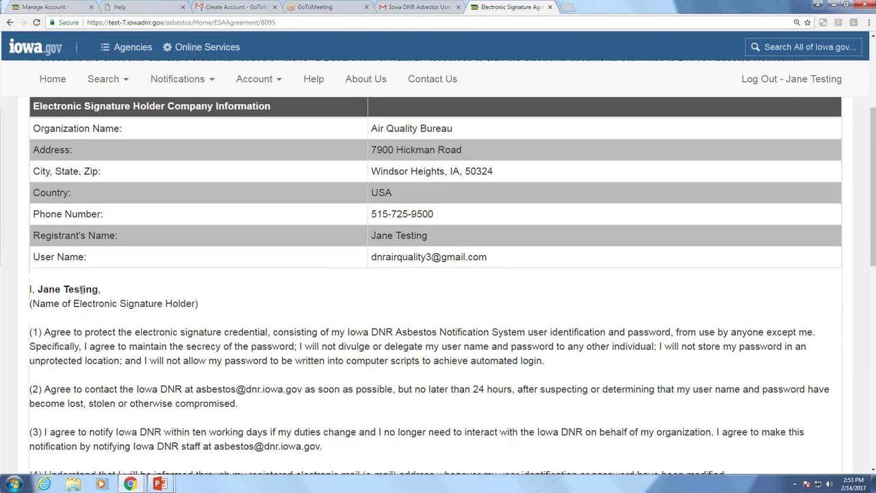
{"action": "scroll", "coordinate": [193, 293], "scroll_direction": "down", "scroll_amount": 1}
{"action": "scroll", "coordinate": [193, 293], "scroll_direction": "down", "scroll_amount": 2}
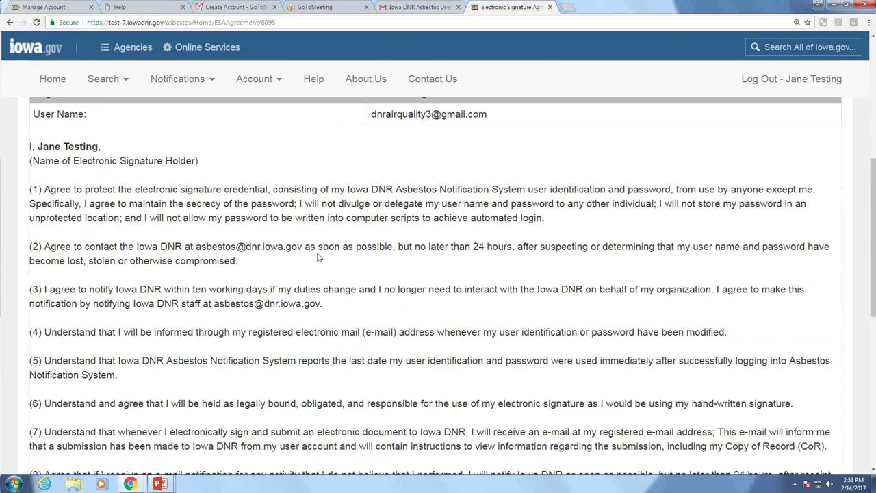
{"action": "scroll", "coordinate": [317, 256], "scroll_direction": "down", "scroll_amount": 1}
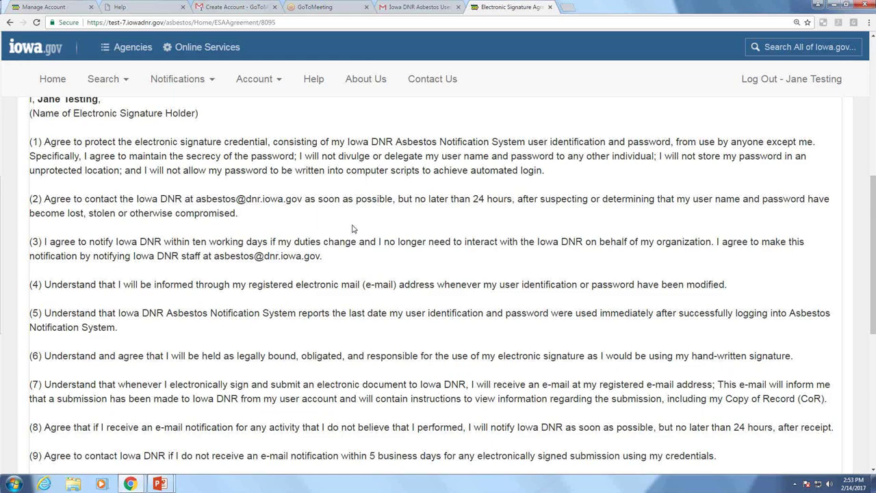
{"action": "scroll", "coordinate": [353, 228], "scroll_direction": "down", "scroll_amount": 1}
{"action": "scroll", "coordinate": [353, 228], "scroll_direction": "down", "scroll_amount": 1}
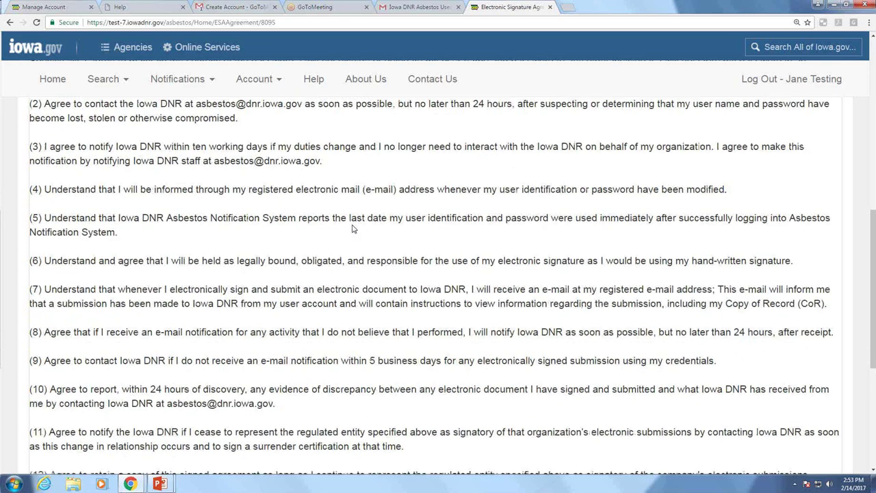
{"action": "scroll", "coordinate": [353, 228], "scroll_direction": "down", "scroll_amount": 1}
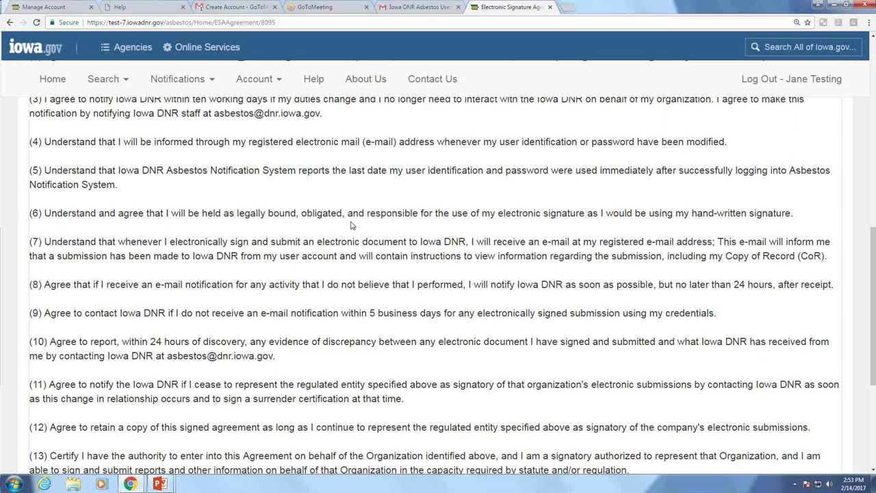
{"action": "scroll", "coordinate": [351, 225], "scroll_direction": "down", "scroll_amount": 3}
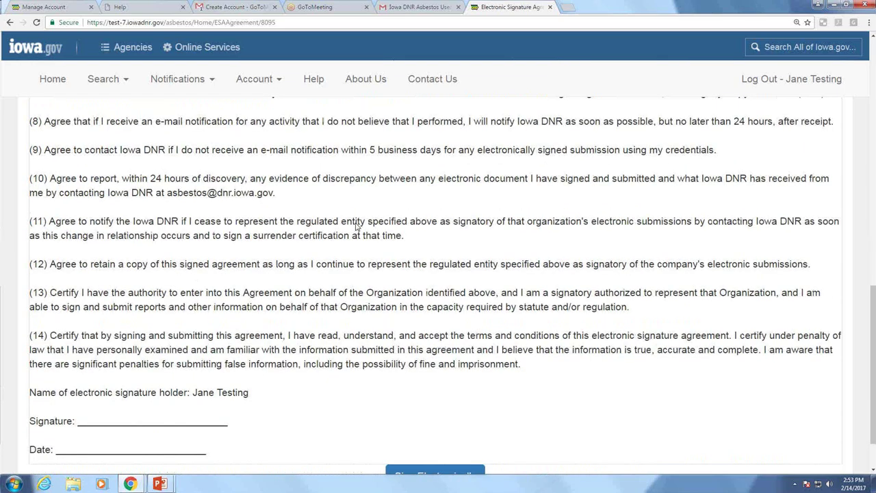
{"action": "scroll", "coordinate": [355, 228], "scroll_direction": "down", "scroll_amount": 1}
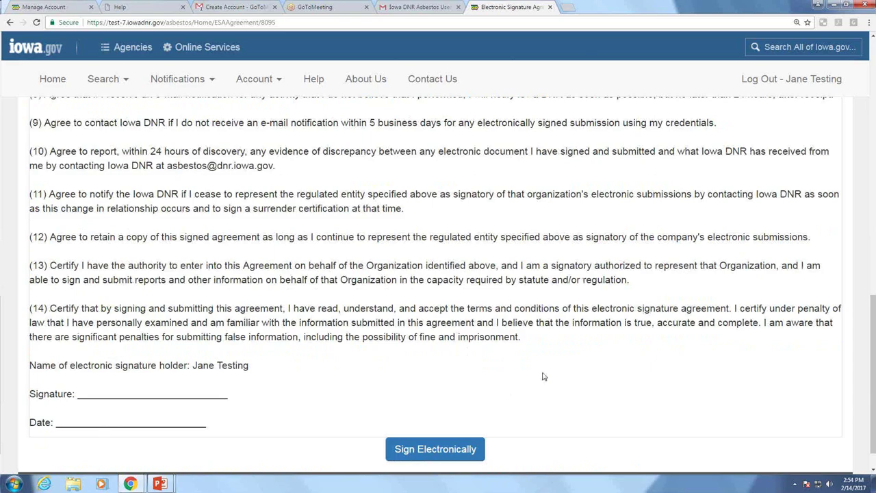
{"action": "scroll", "coordinate": [544, 377], "scroll_direction": "down", "scroll_amount": 1}
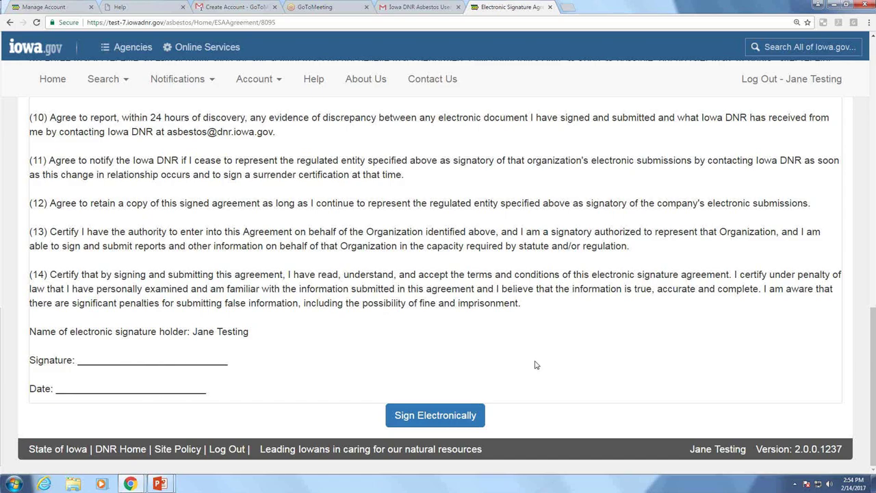
{"action": "left_click", "coordinate": [441, 420]}
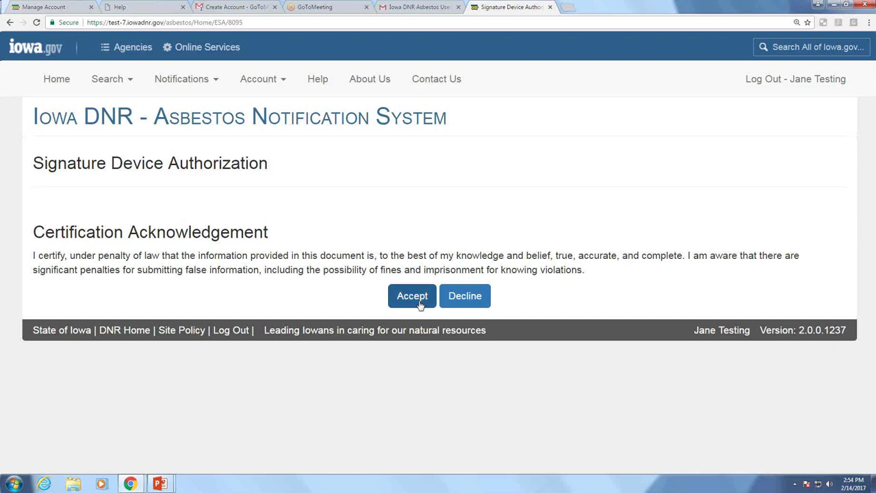
Accept the Certification Acknowledgement on the Signature Device Authorization page
{"action": "left_click", "coordinate": [412, 303]}
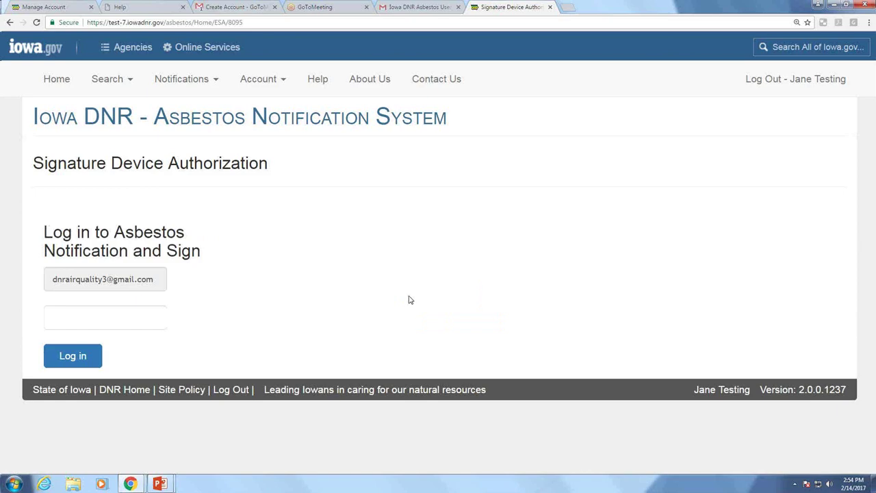
Log in with the account password and submit the answer to the secret question
{"action": "left_click", "coordinate": [108, 311]}
{"action": "type", "text": "••••••••"}
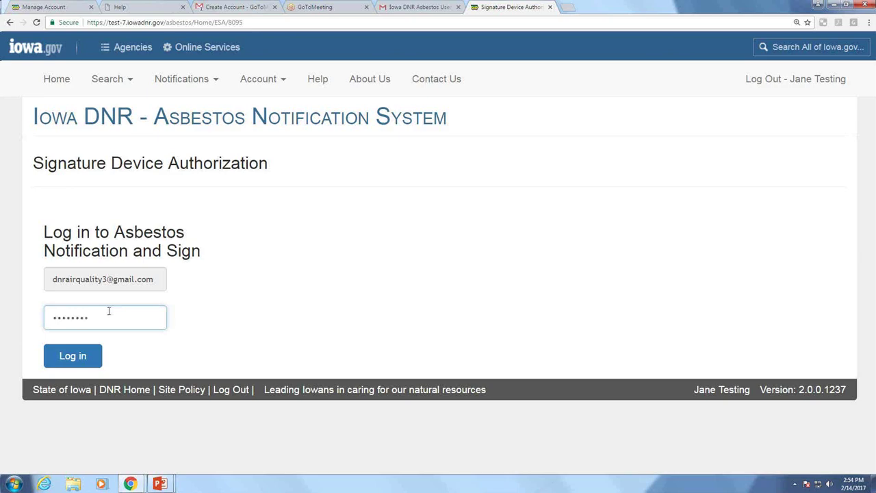
{"action": "key", "text": "Tab"}
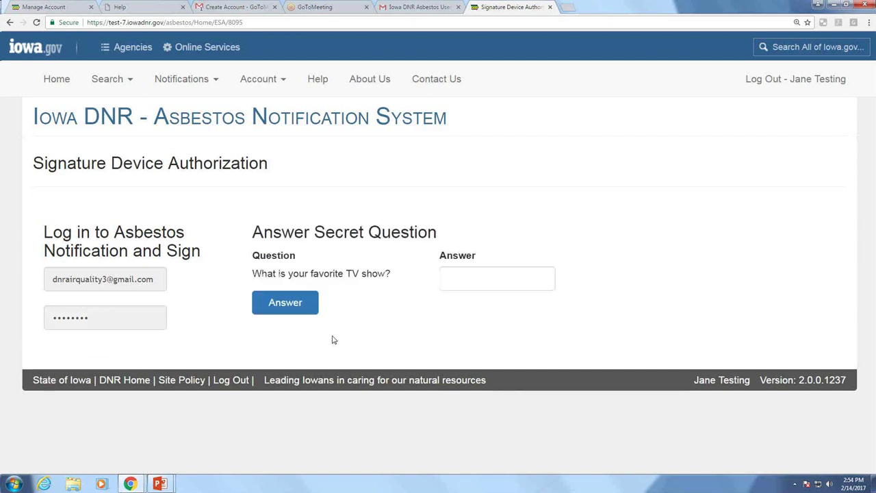
{"action": "left_click", "coordinate": [452, 279]}
{"action": "type", "text": "test"}
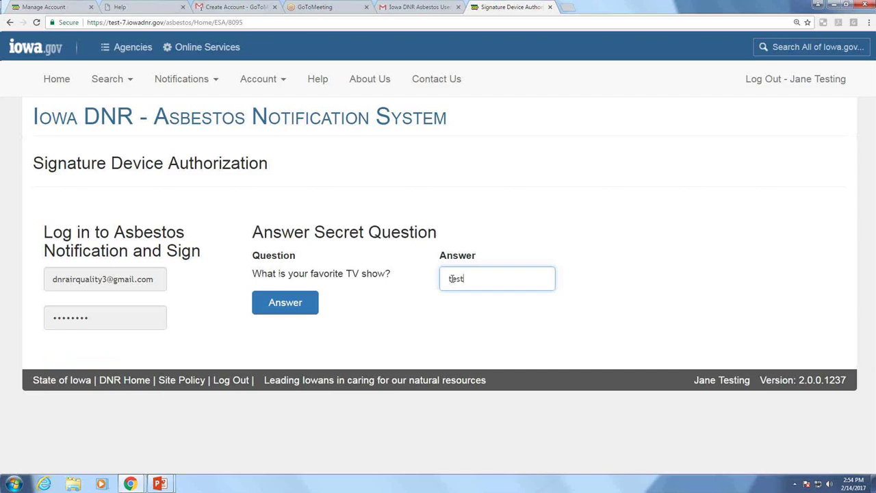
{"action": "left_click", "coordinate": [290, 305]}
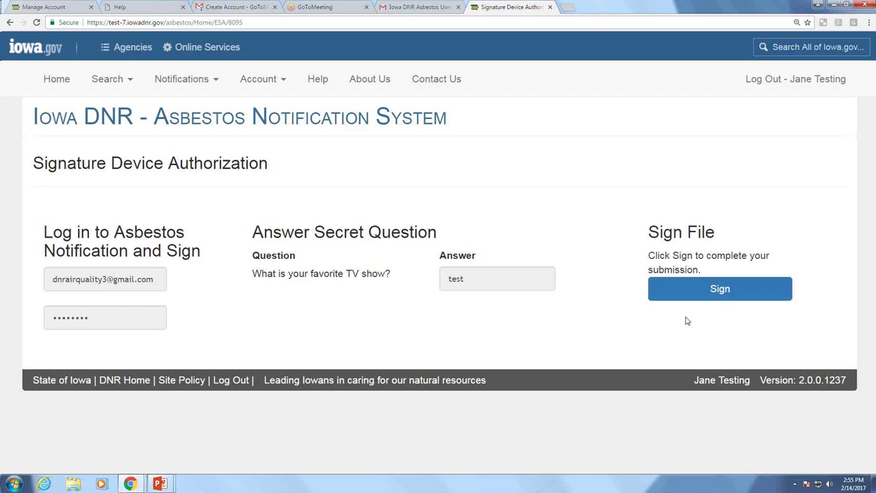
Sign the file to complete registration and reach the welcome confirmation page
{"action": "left_click", "coordinate": [718, 291]}
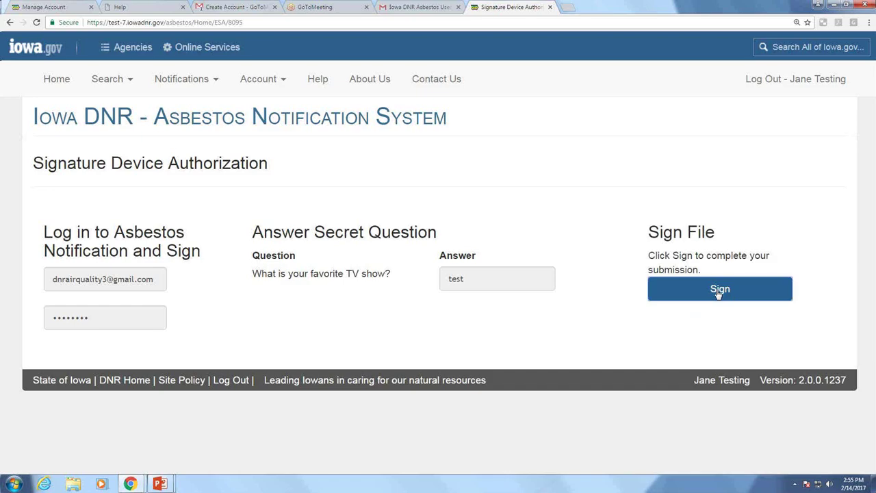
{"action": "left_click", "coordinate": [715, 292]}
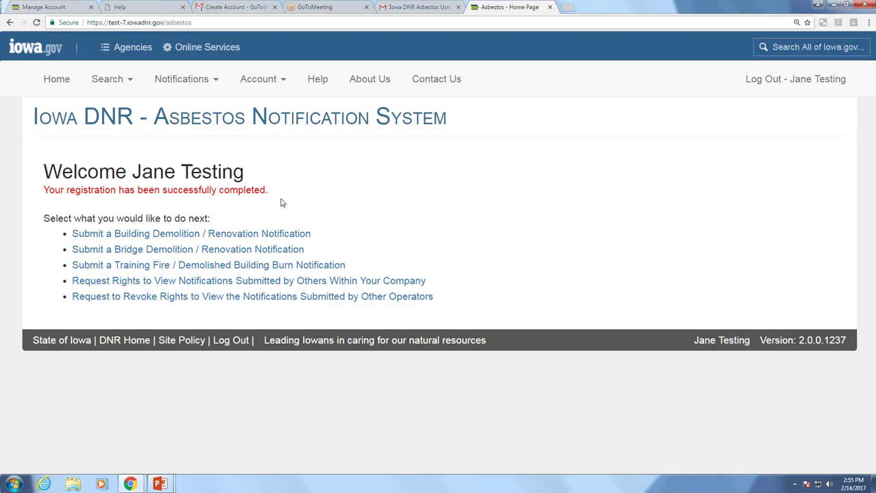
{"action": "key", "text": "alt+Tab"}
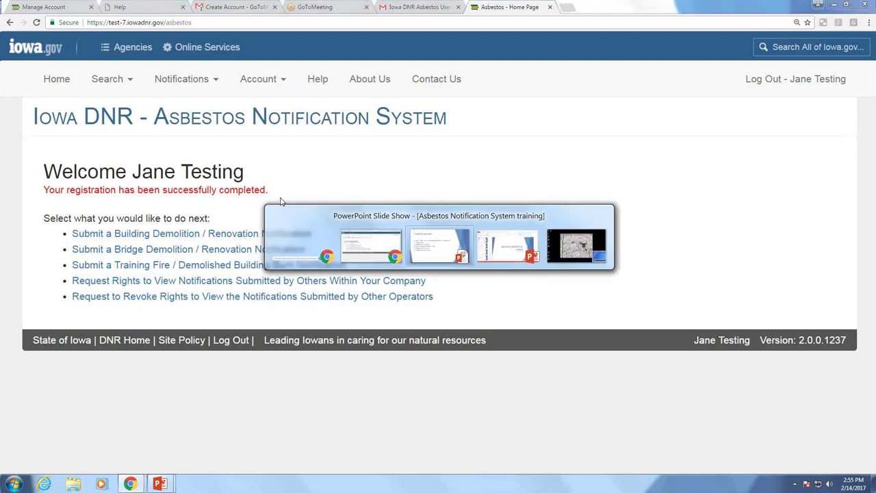